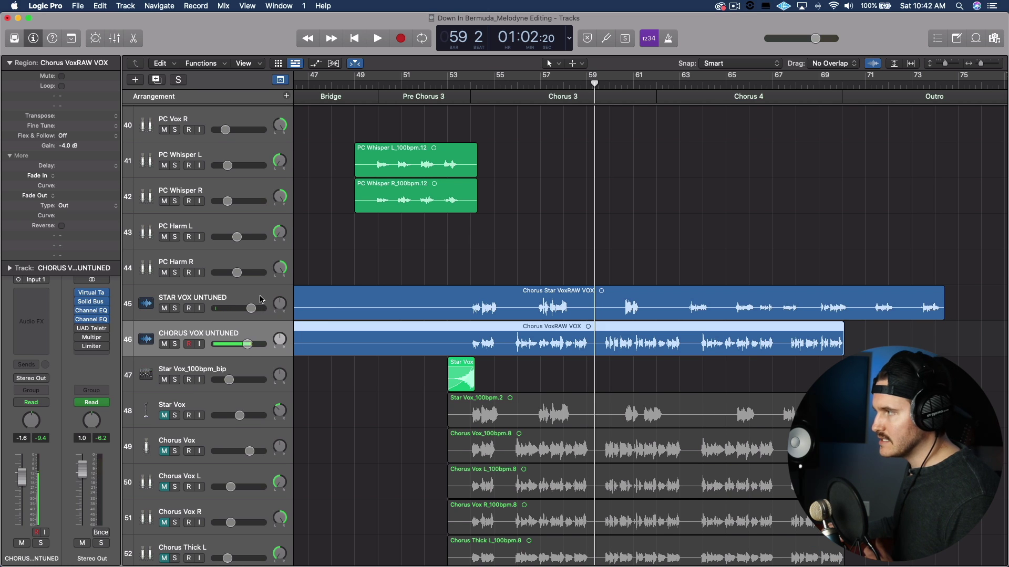
Step: Audition the chorus from bar 54, then insert Melodyne (ARA) Mono on CHORUS VOX UNTUNED
{"action": "left_click", "coordinate": [260, 300]}
{"action": "left_click", "coordinate": [264, 326]}
{"action": "left_click", "coordinate": [262, 301]}
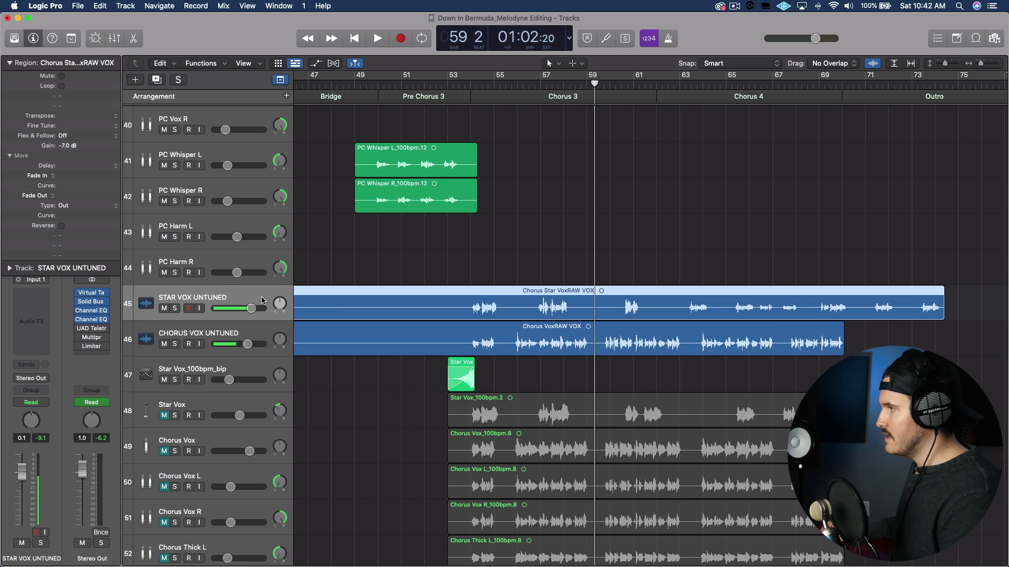
{"action": "left_click", "coordinate": [471, 85]}
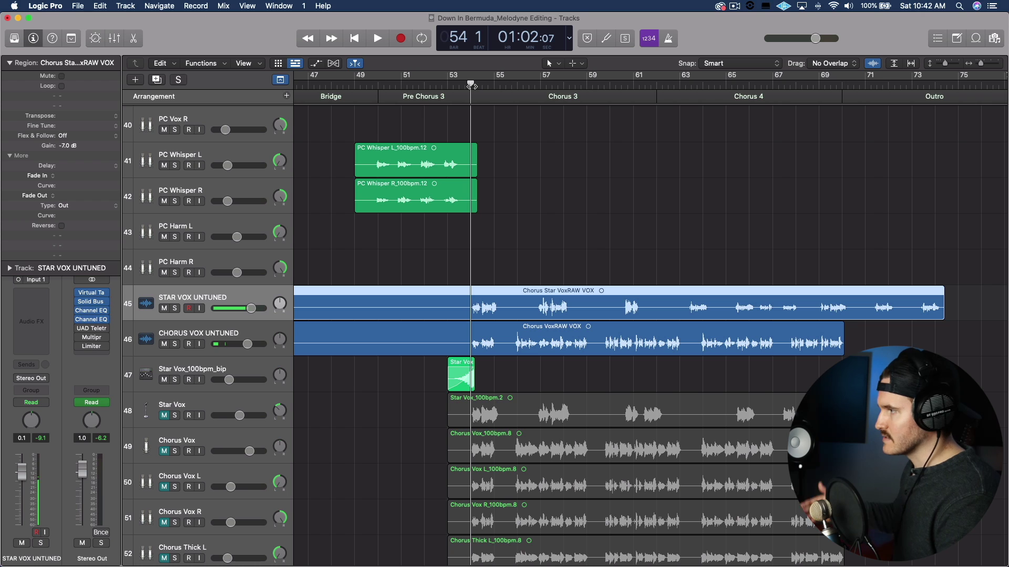
{"action": "key", "text": "space"}
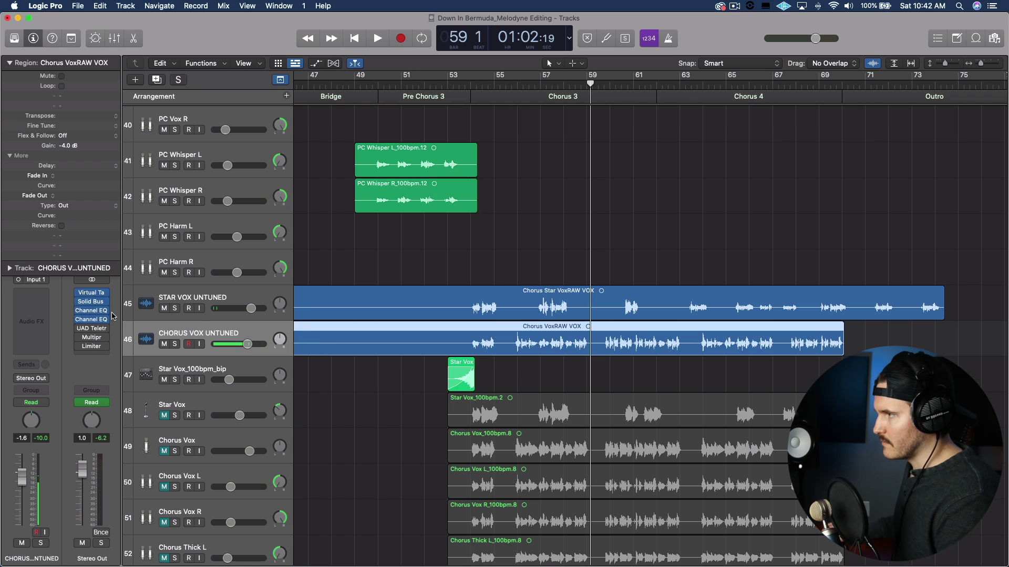
{"action": "left_click", "coordinate": [35, 293]}
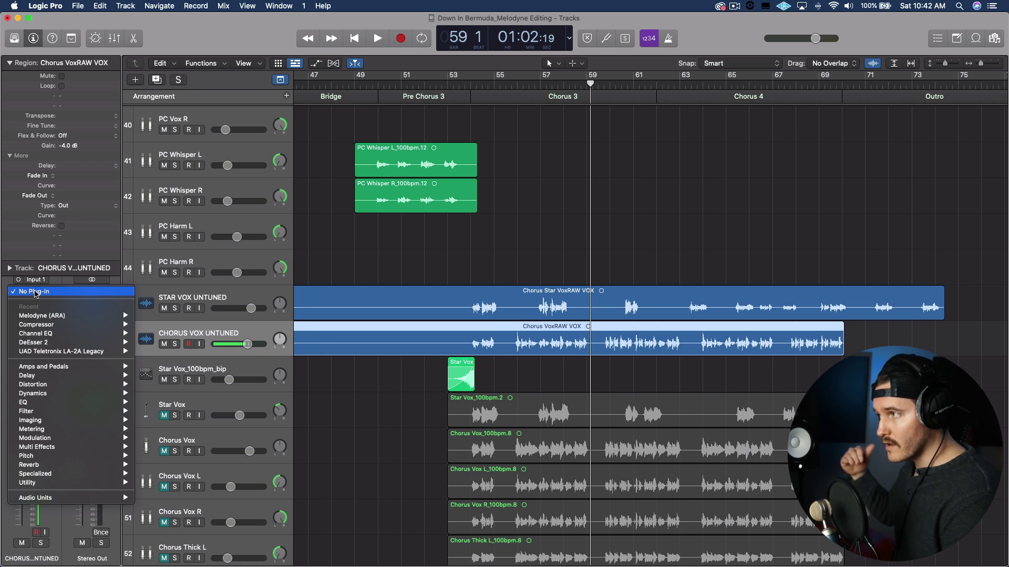
{"action": "mouse_move", "coordinate": [48, 316]}
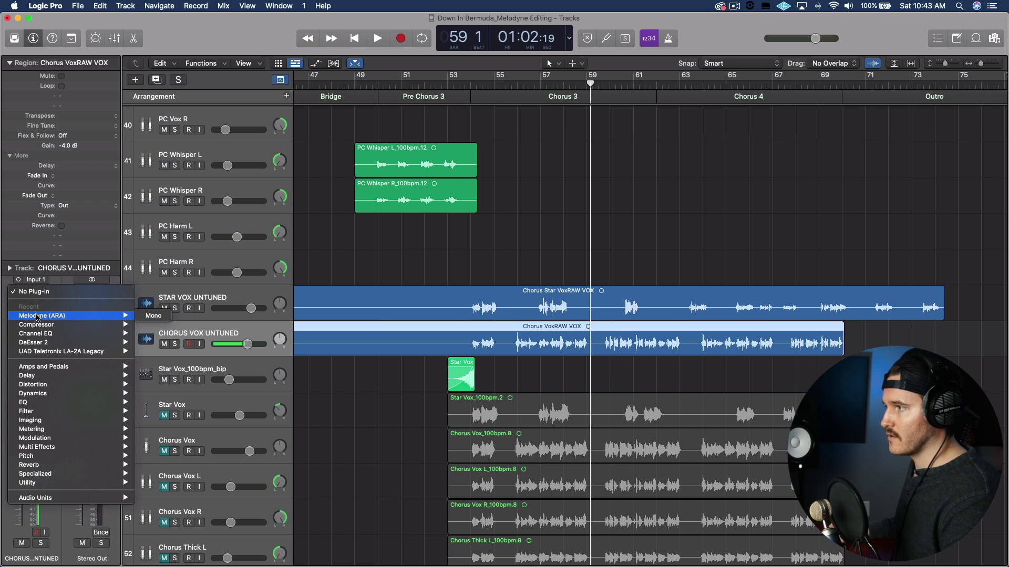
{"action": "left_click", "coordinate": [153, 316]}
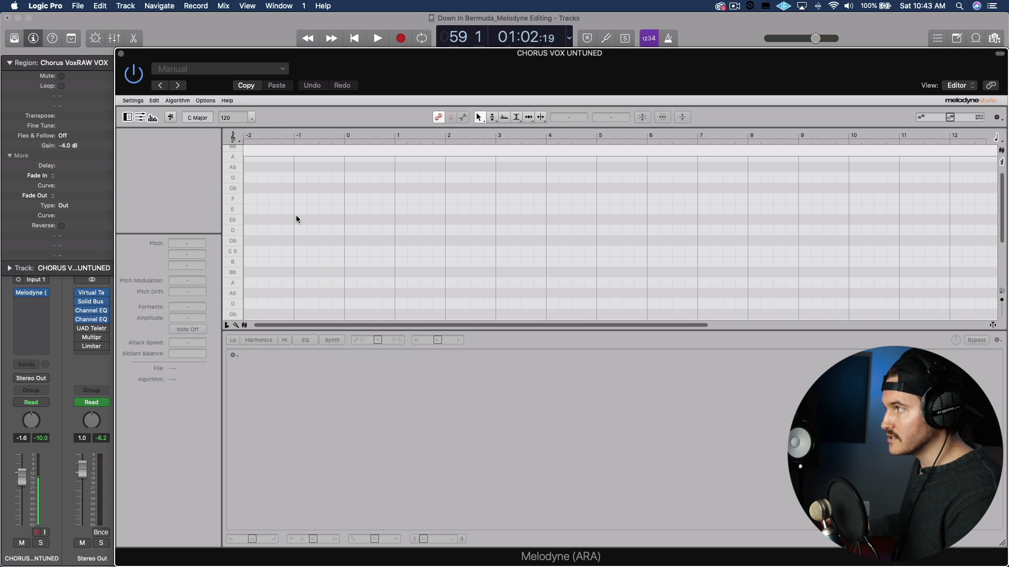
Step: Play briefly so Melodyne detects the chorus vocal, then hide the side panels
{"action": "key", "text": "space"}
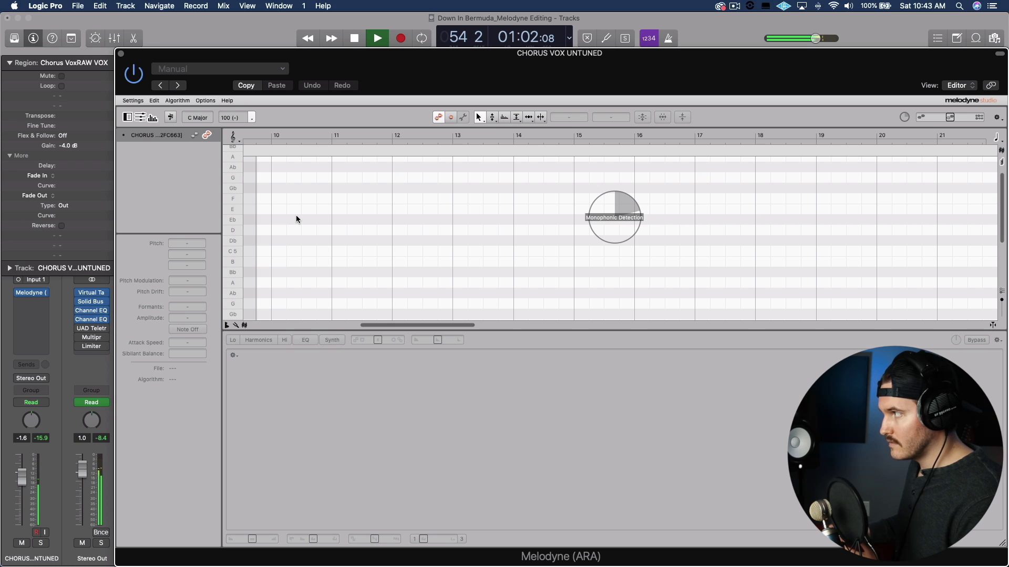
{"action": "key", "text": "space"}
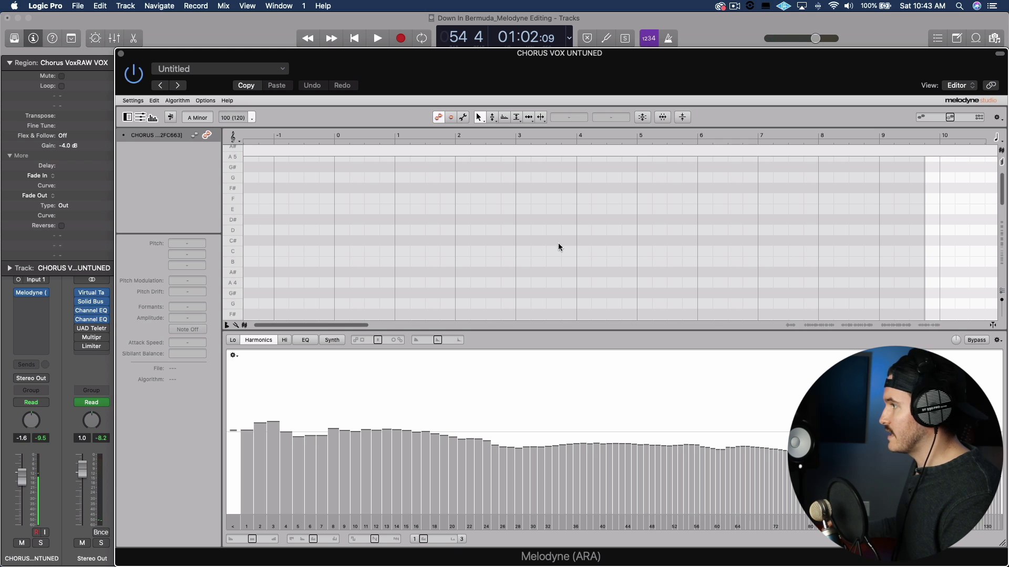
{"action": "mouse_move", "coordinate": [301, 323]}
{"action": "left_mouse_down"}
{"action": "mouse_move", "coordinate": [859, 323]}
{"action": "mouse_move", "coordinate": [796, 328]}
{"action": "left_mouse_up"}
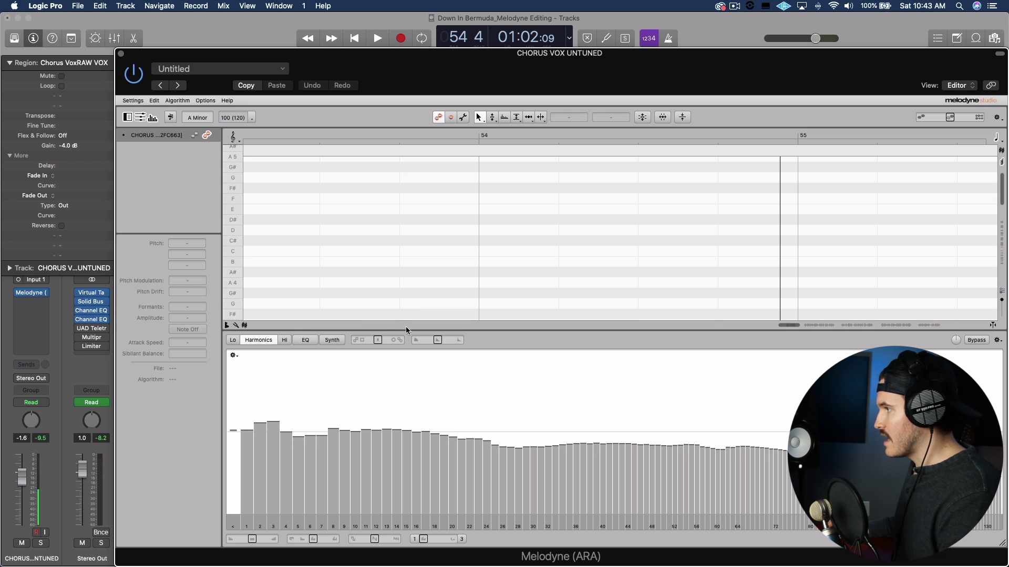
{"action": "left_click", "coordinate": [138, 118]}
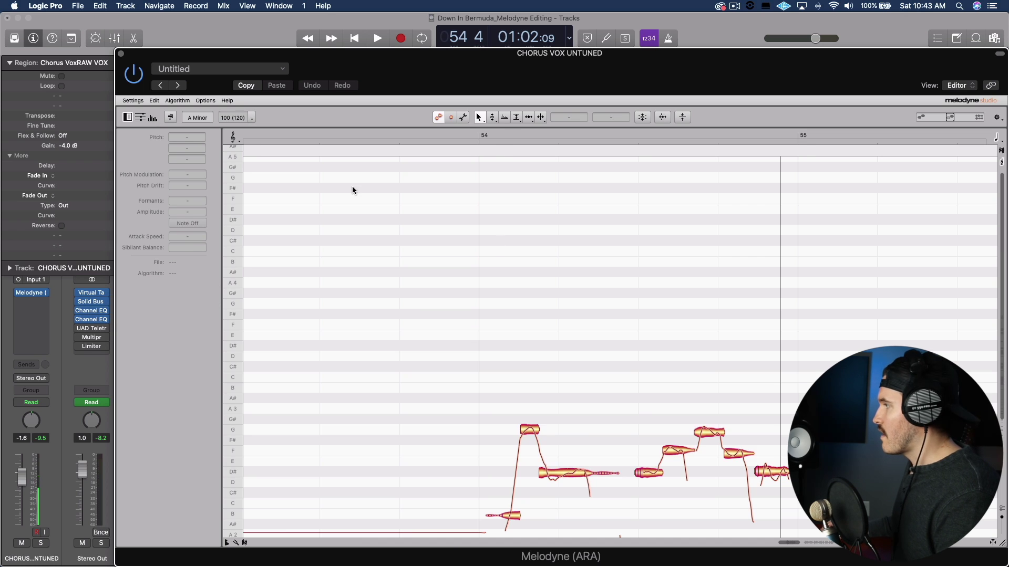
{"action": "scroll", "coordinate": [677, 402], "scroll_direction": "right", "scroll_amount": 2}
{"action": "scroll", "coordinate": [604, 234], "scroll_direction": "up", "scroll_amount": 3}
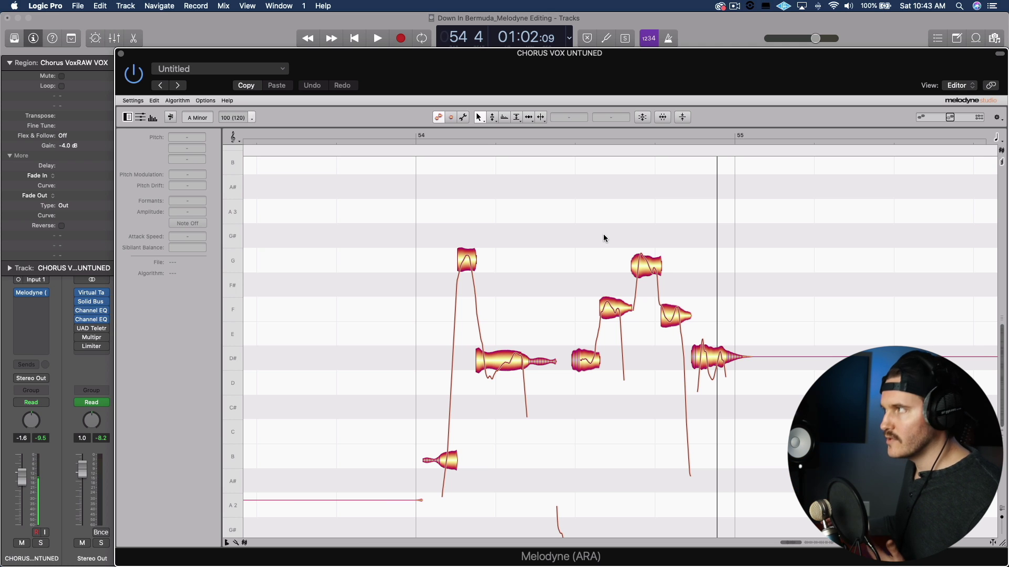
Step: Confirm Melodyne's detection algorithm stays on Melodic
{"action": "left_click", "coordinate": [175, 100]}
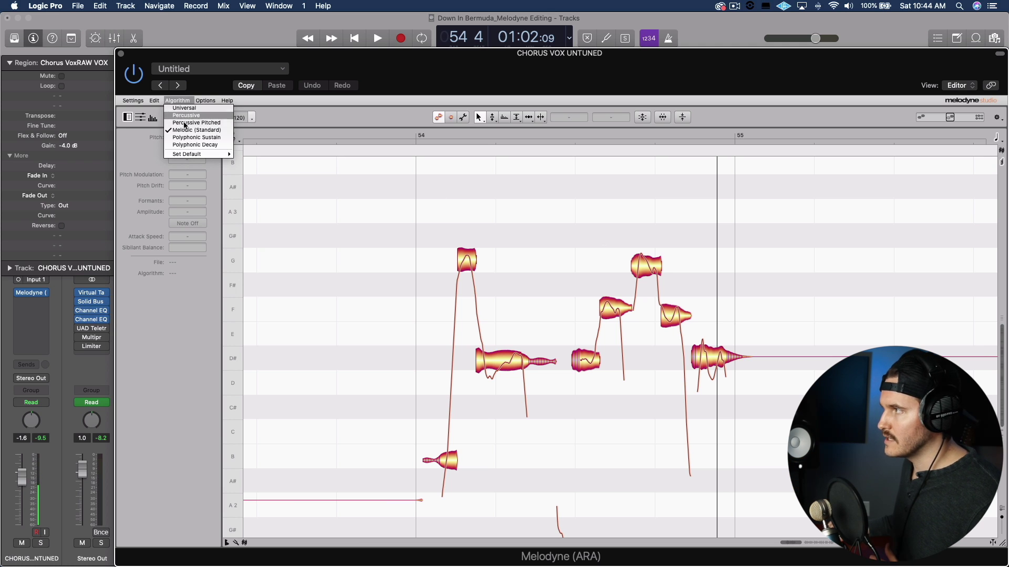
{"action": "left_click", "coordinate": [414, 238]}
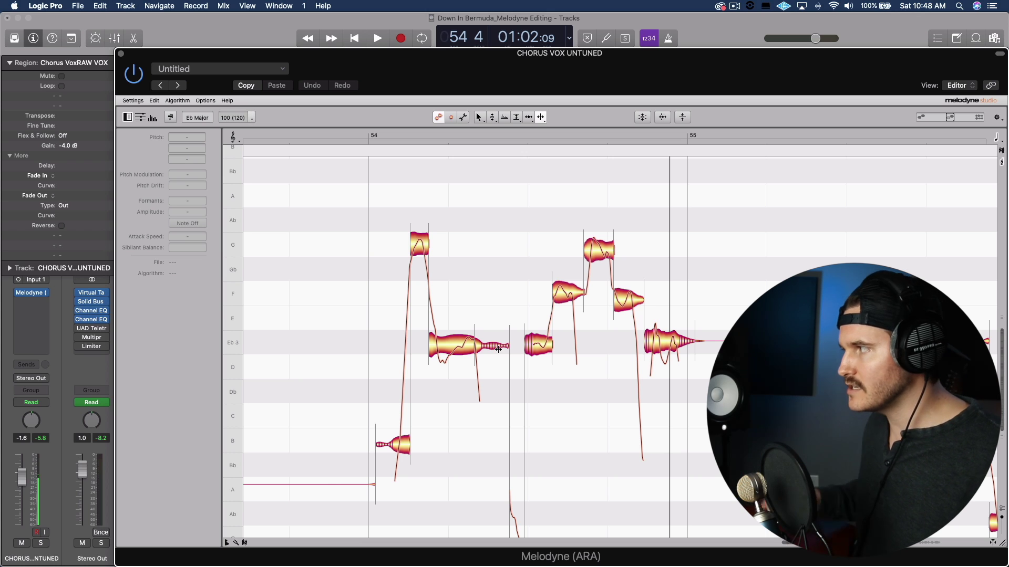
Step: Start the small Eb3 note later, apply 100% pitch correction to all notes, and play
{"action": "left_click_drag", "start_coordinate": [533, 344], "coordinate": [539, 344]}
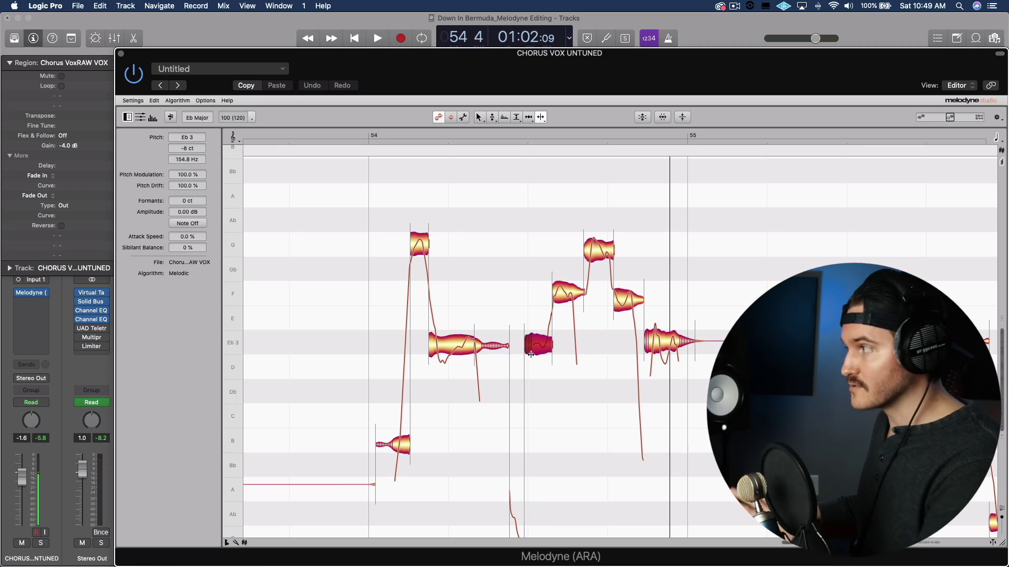
{"action": "left_click_drag", "start_coordinate": [343, 210], "coordinate": [733, 471]}
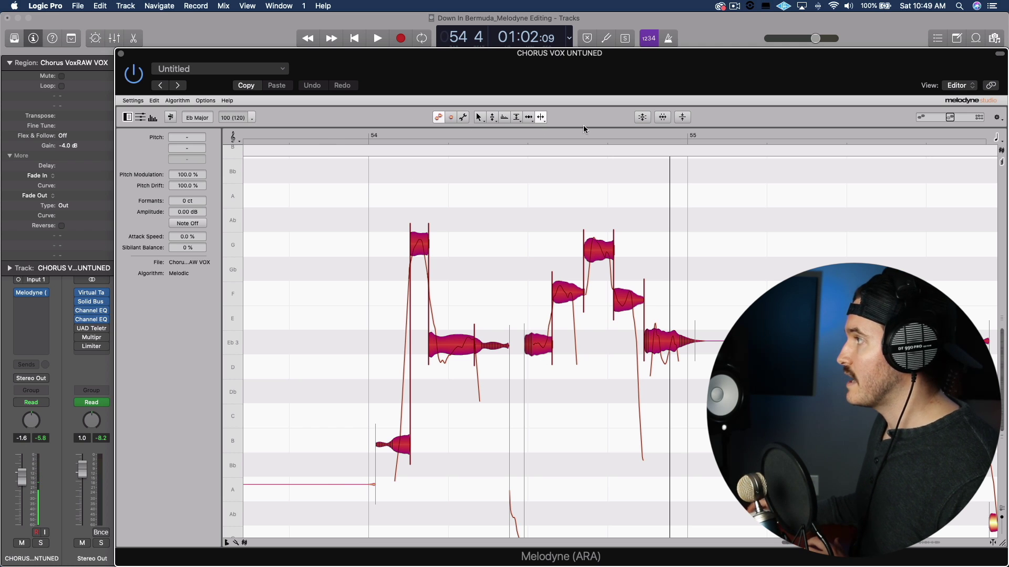
{"action": "left_click", "coordinate": [644, 117]}
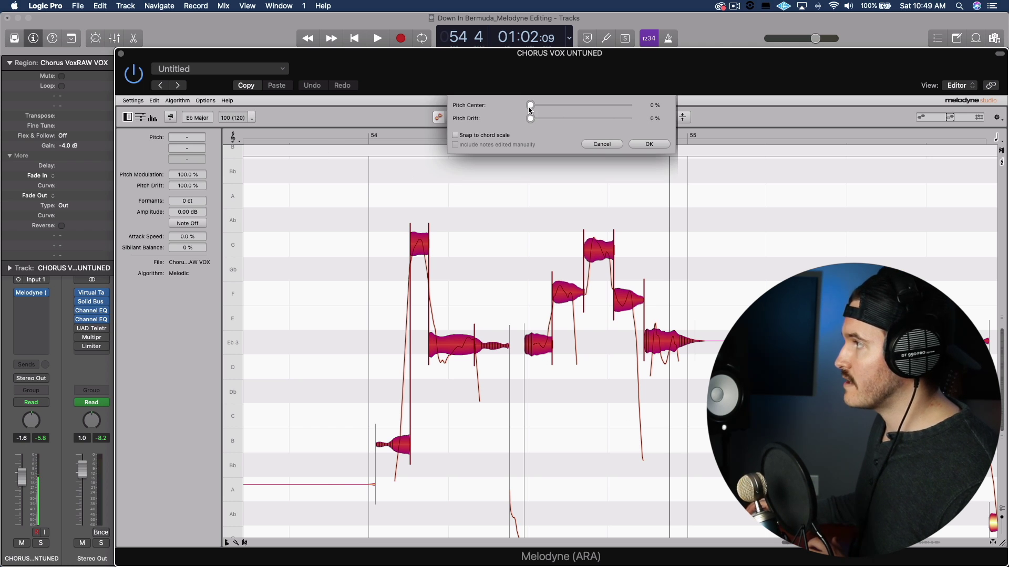
{"action": "left_click_drag", "start_coordinate": [541, 105], "coordinate": [664, 112]}
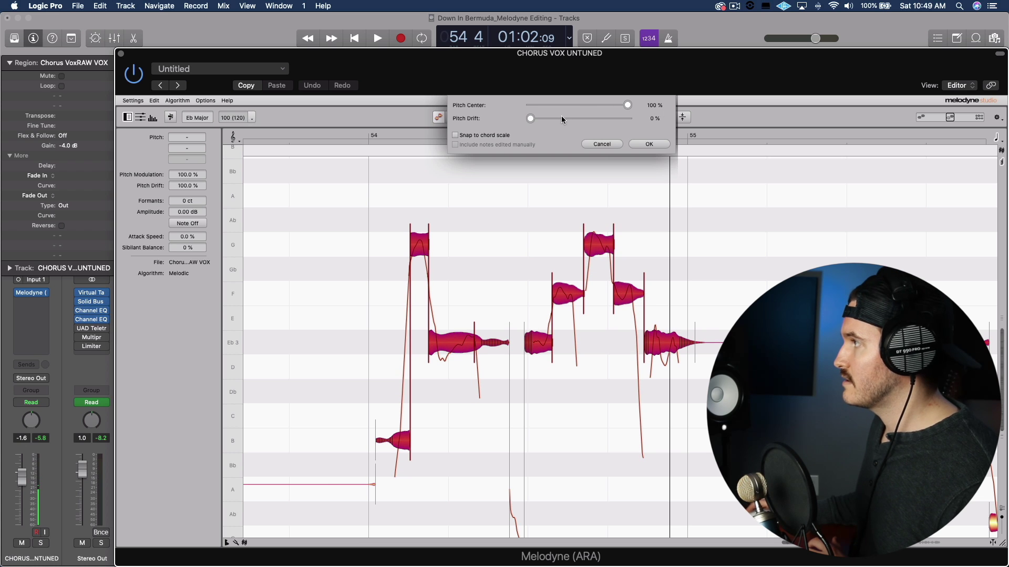
{"action": "left_click", "coordinate": [648, 144]}
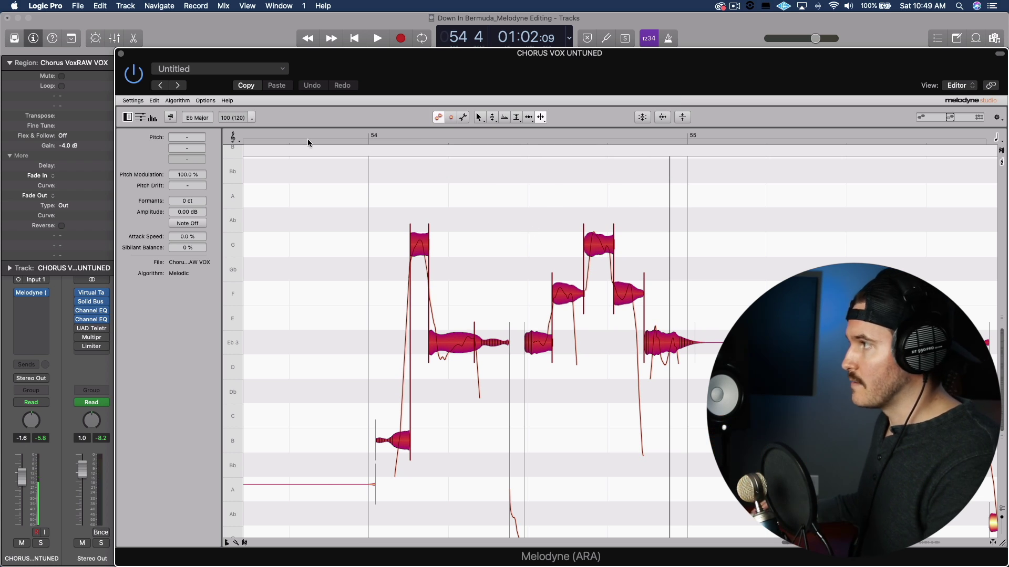
{"action": "left_click", "coordinate": [340, 149]}
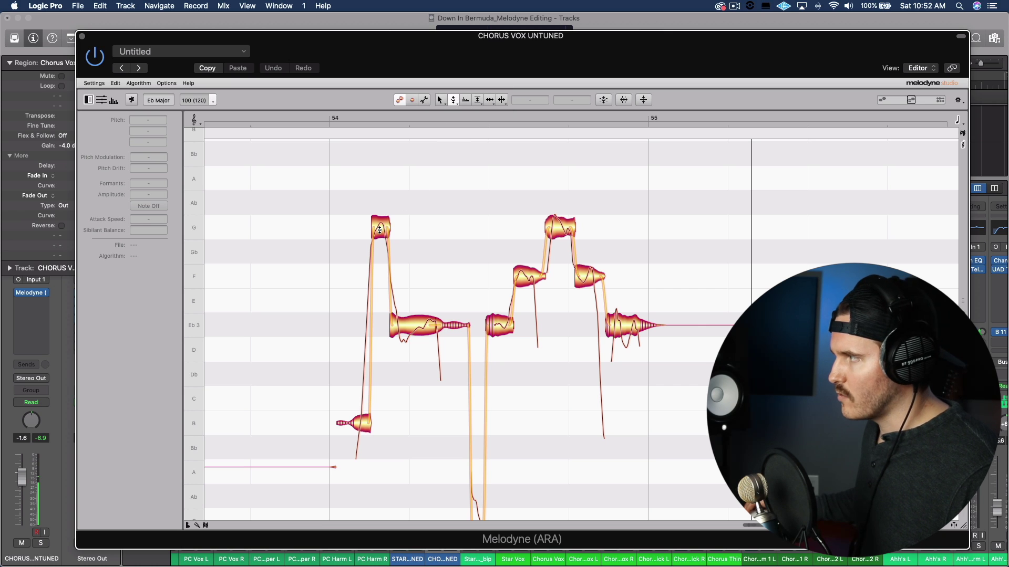
Step: Drag the first high note down to Gb and back to G, then play from bar 54
{"action": "left_click_drag", "start_coordinate": [379, 229], "coordinate": [376, 272]}
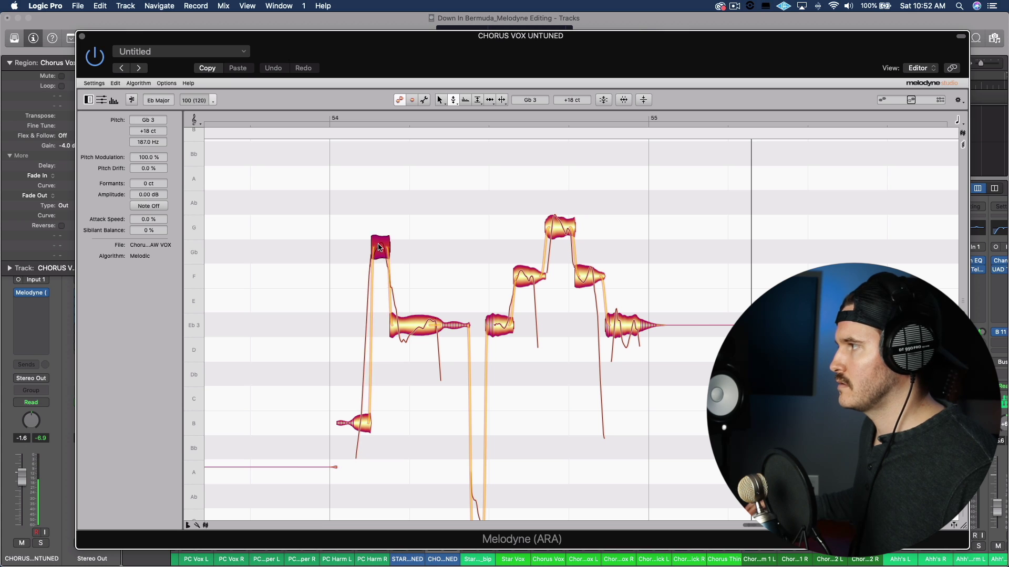
{"action": "left_click_drag", "start_coordinate": [378, 287], "coordinate": [379, 237]}
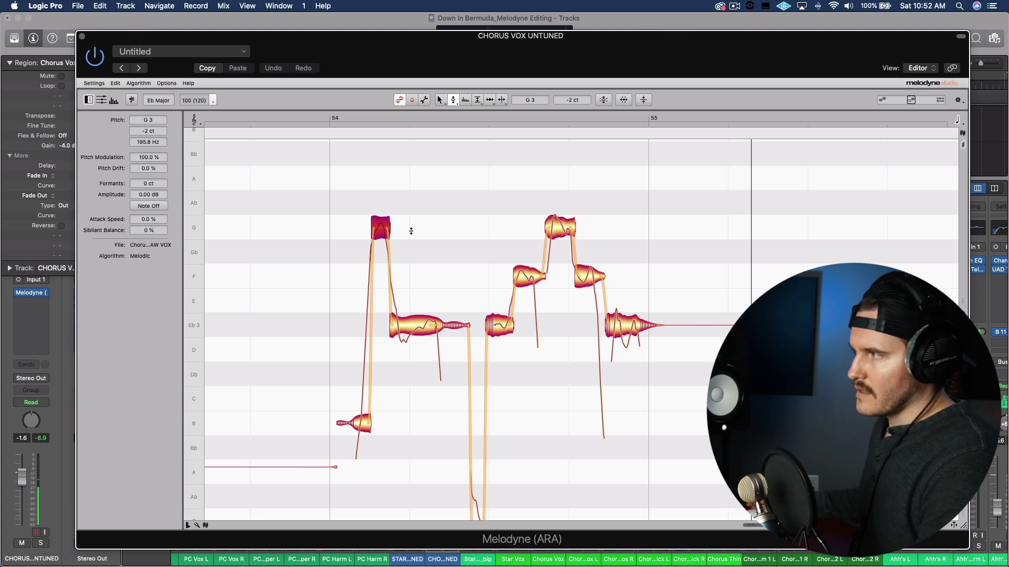
{"action": "left_click", "coordinate": [343, 166]}
{"action": "double_click", "coordinate": [343, 166]}
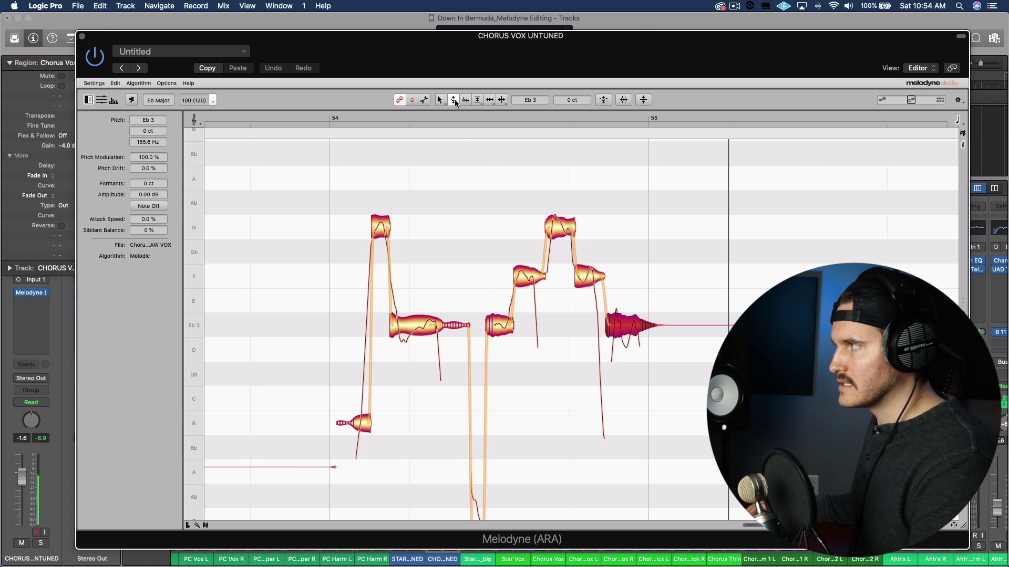
Step: Use the Pitch Modulation tool to set the last Eb3 note's vibrato to 100%
{"action": "left_click", "coordinate": [454, 102]}
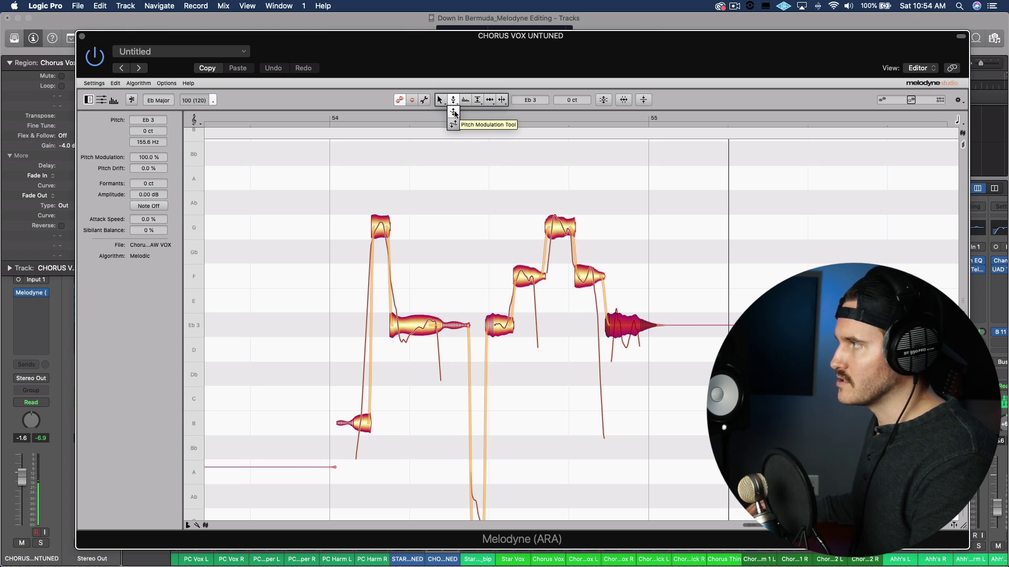
{"action": "left_click", "coordinate": [456, 114]}
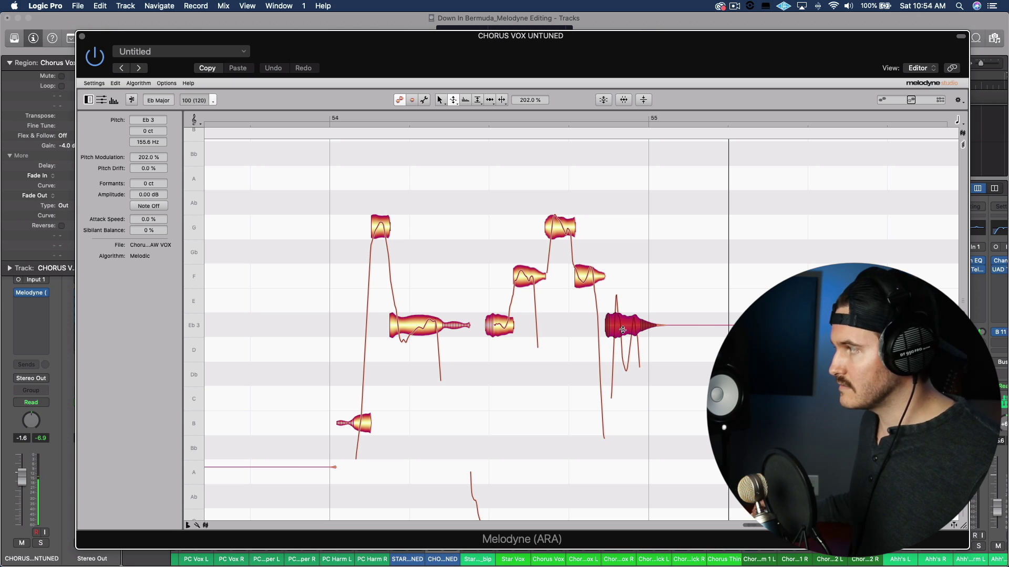
{"action": "left_click_drag", "start_coordinate": [619, 413], "coordinate": [620, 214]}
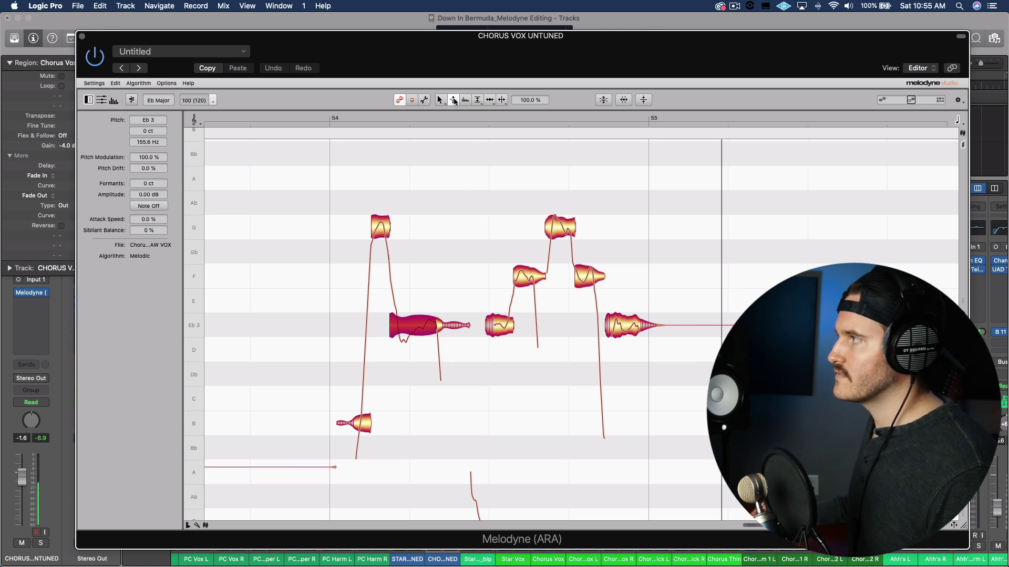
Step: Adjust the held Eb3 note's pitch drift with the Pitch Drift tool, then audition the phrase
{"action": "left_click", "coordinate": [454, 101]}
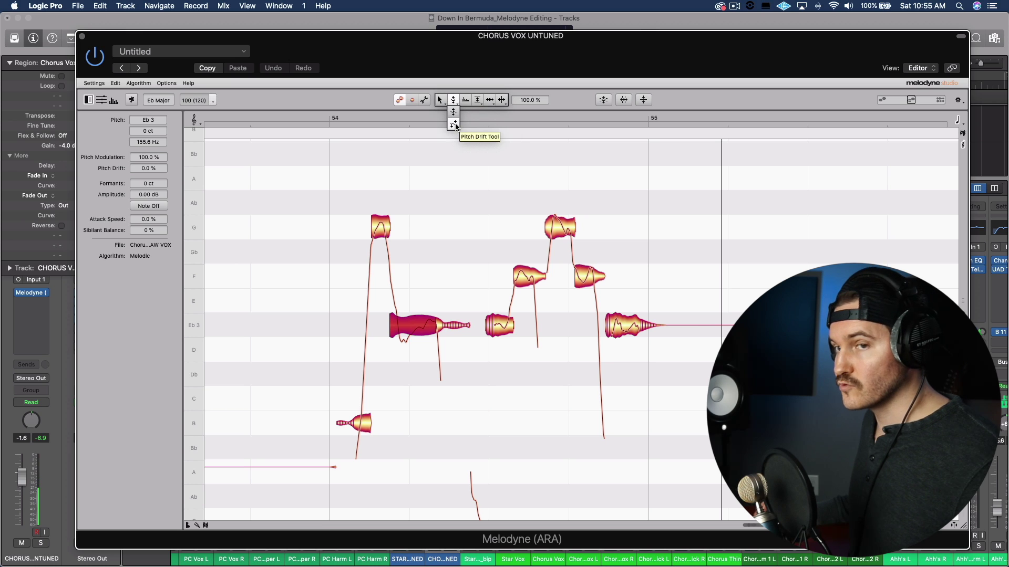
{"action": "left_click", "coordinate": [455, 125]}
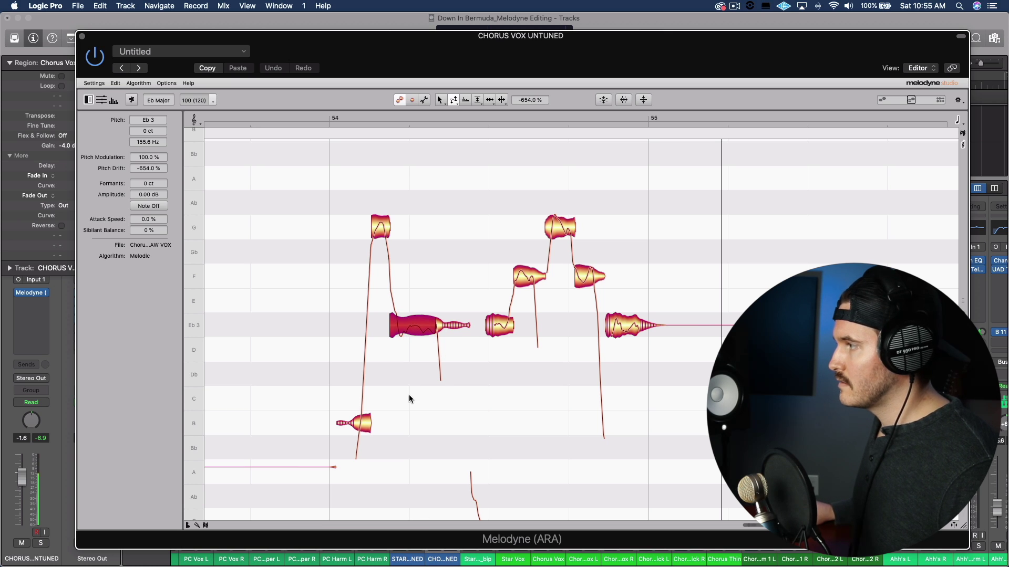
{"action": "left_click_drag", "start_coordinate": [423, 331], "coordinate": [423, 329]}
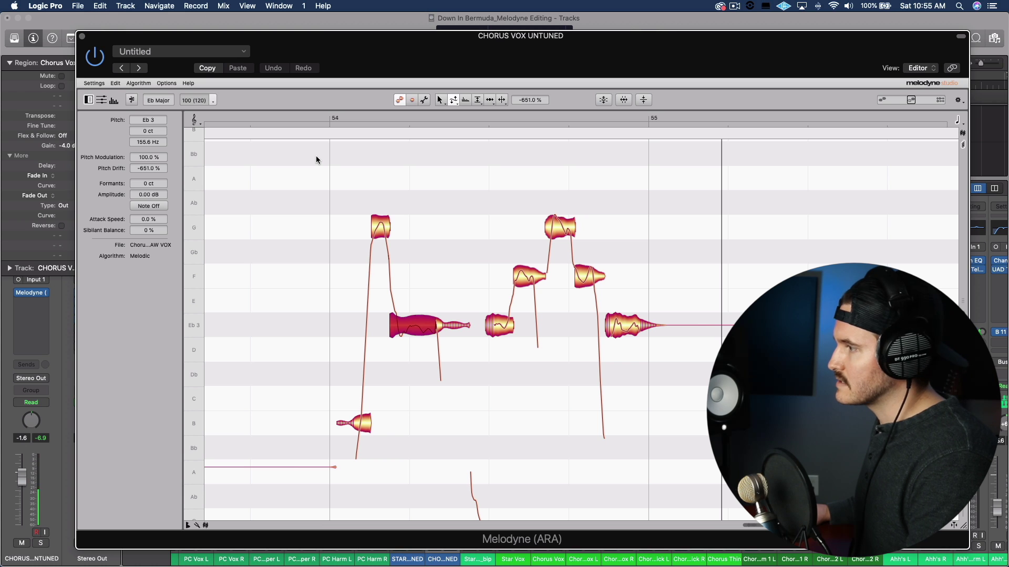
{"action": "key", "text": "space"}
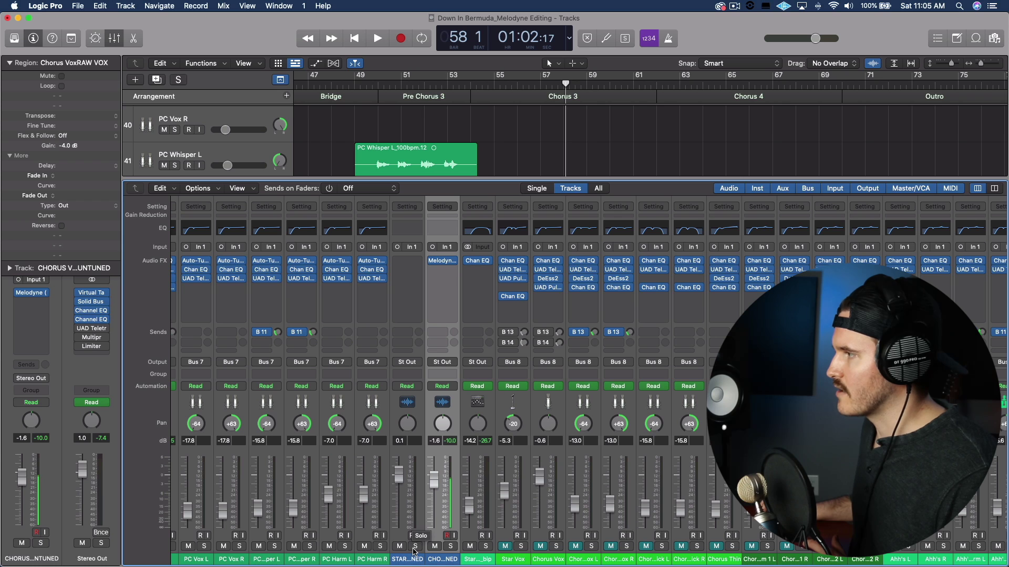
Step: Insert Melodyne (ARA) Mono on STAR VOX UNTUNED, play to transfer it, and select its row
{"action": "left_click", "coordinate": [411, 262]}
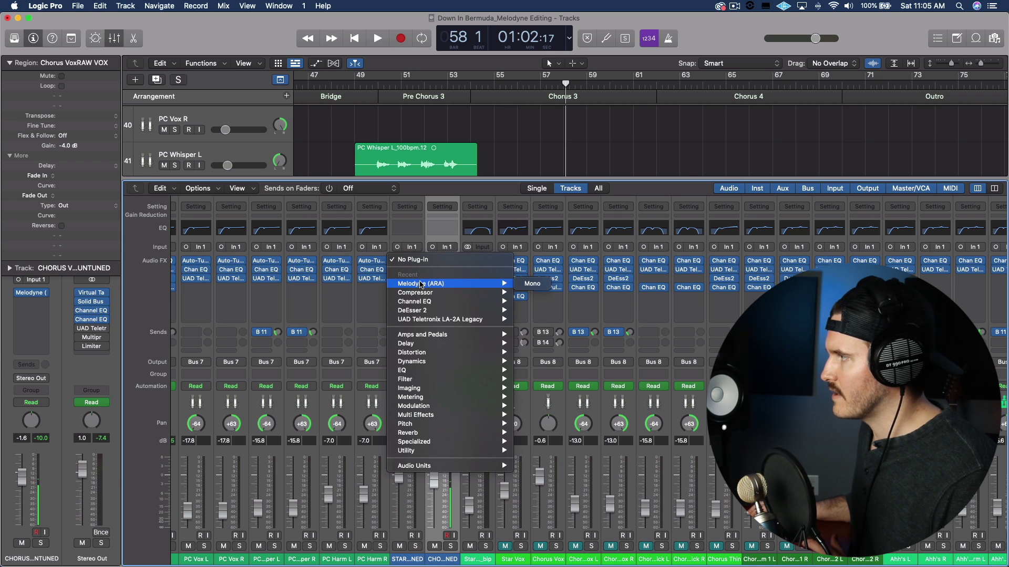
{"action": "left_click", "coordinate": [523, 289]}
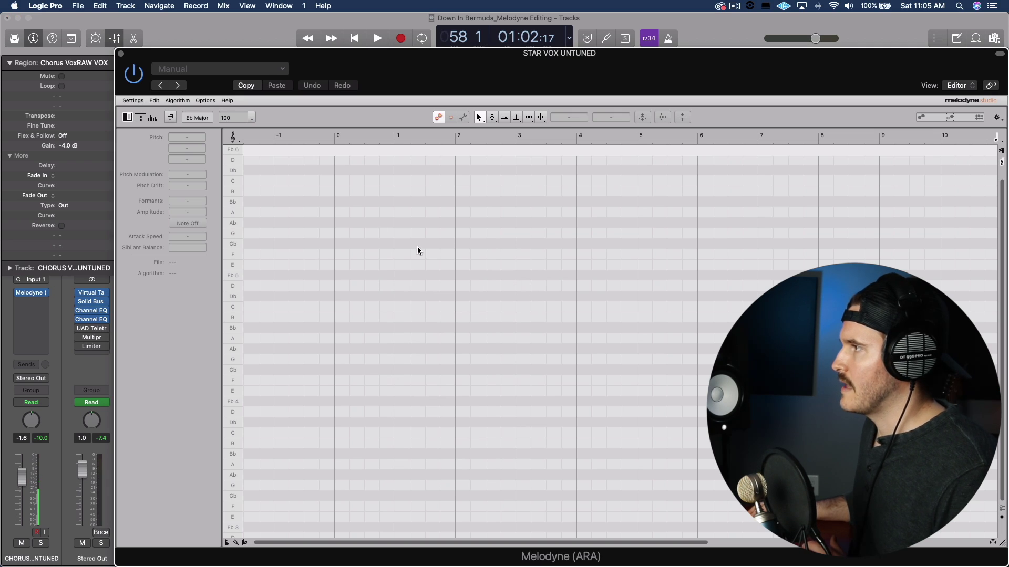
{"action": "key", "text": "space"}
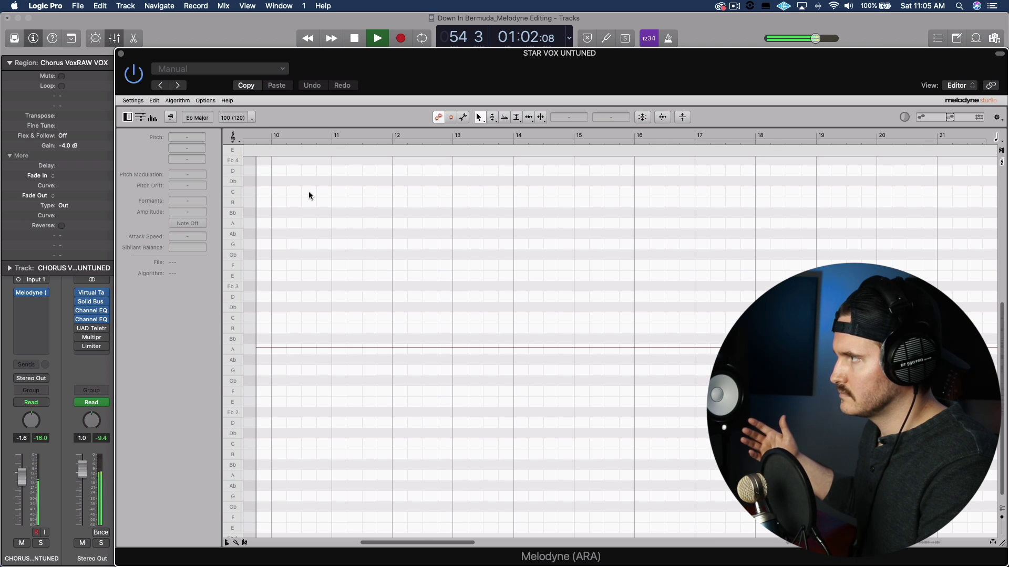
{"action": "key", "text": "space"}
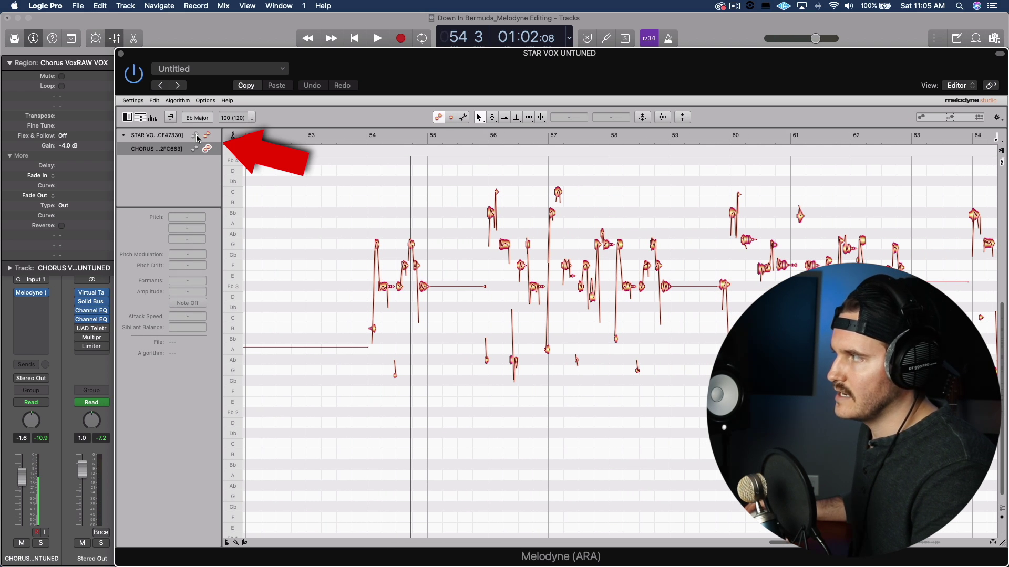
{"action": "left_click", "coordinate": [144, 135]}
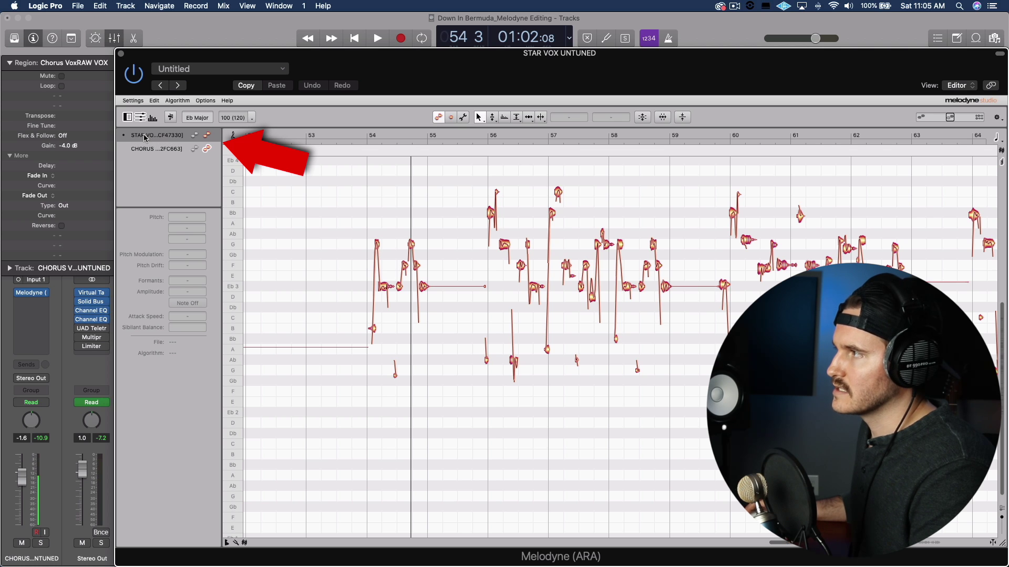
Step: Enable editing on both vocal rows, then pitch-center the star vocal's bar 54 notes at 100%
{"action": "left_click", "coordinate": [207, 136]}
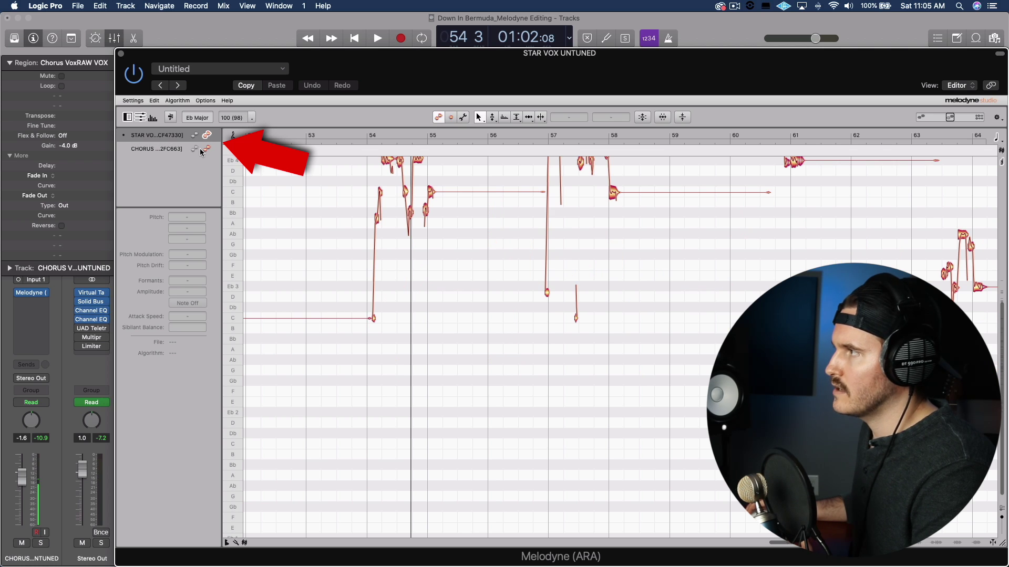
{"action": "left_click", "coordinate": [195, 150]}
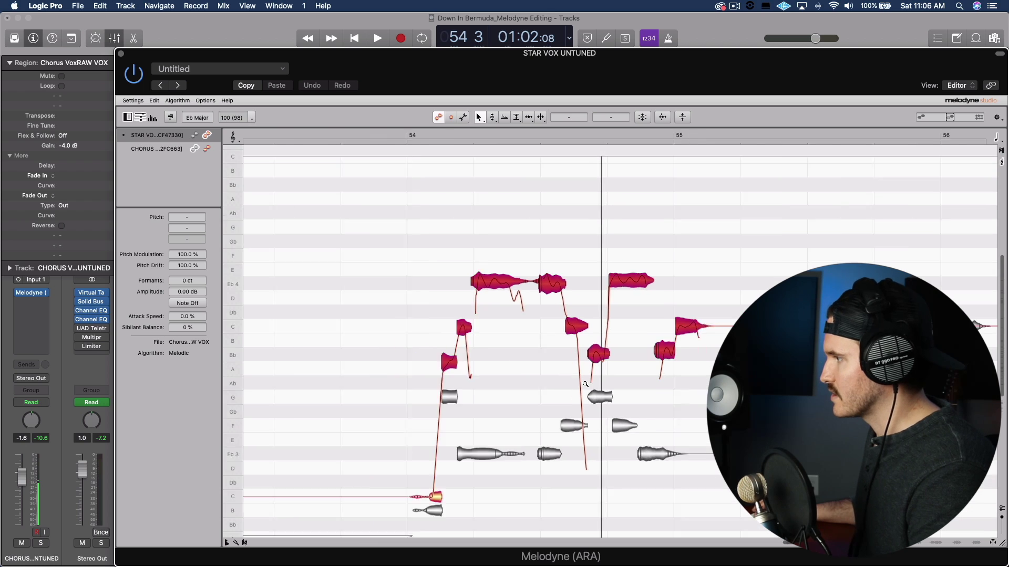
{"action": "left_click", "coordinate": [585, 384], "text": "ctrl+alt"}
{"action": "left_click_drag", "start_coordinate": [397, 225], "coordinate": [742, 513]}
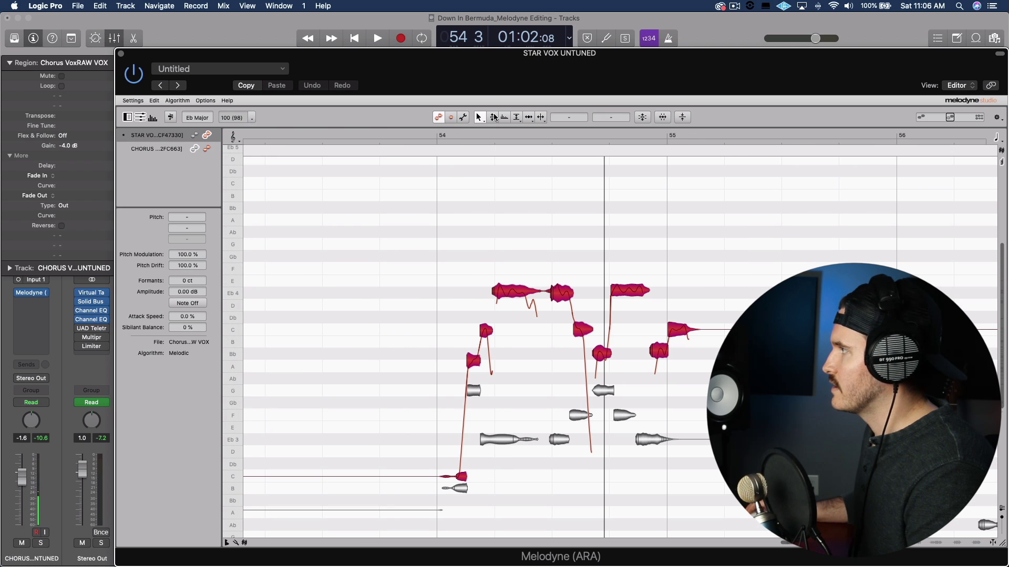
{"action": "left_click", "coordinate": [645, 121]}
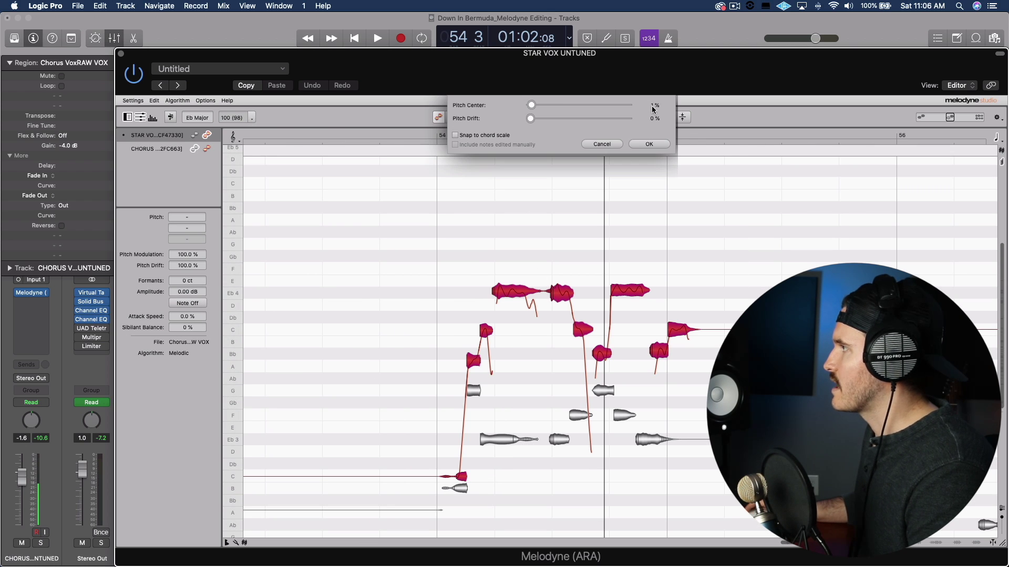
{"action": "left_click", "coordinate": [630, 105]}
{"action": "left_click", "coordinate": [648, 144]}
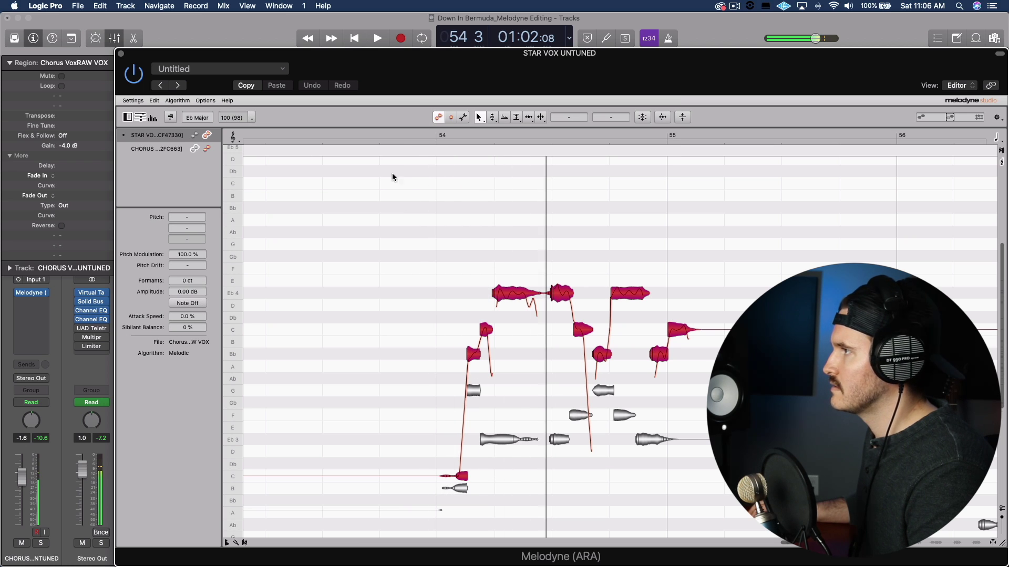
Step: Reopen the star vocal's Melodyne window from the mixer and play the corrected phrase
{"action": "key", "text": "space"}
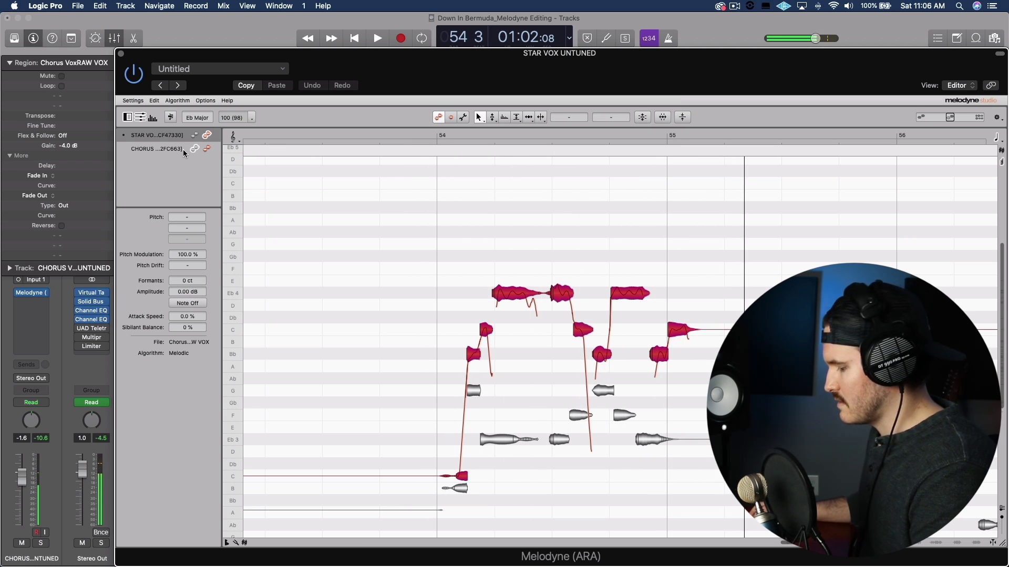
{"action": "key", "text": "x"}
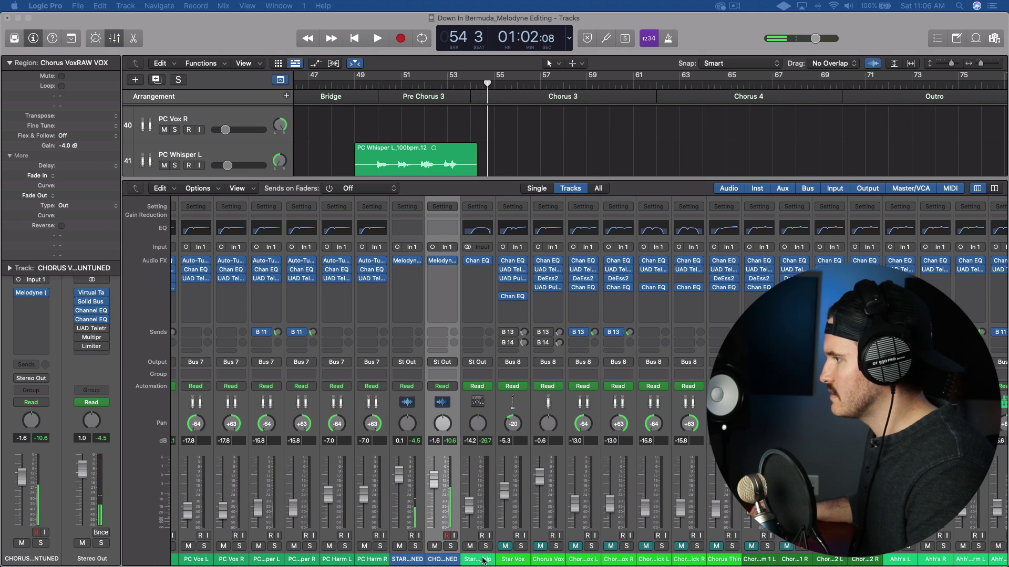
{"action": "left_click", "coordinate": [406, 260]}
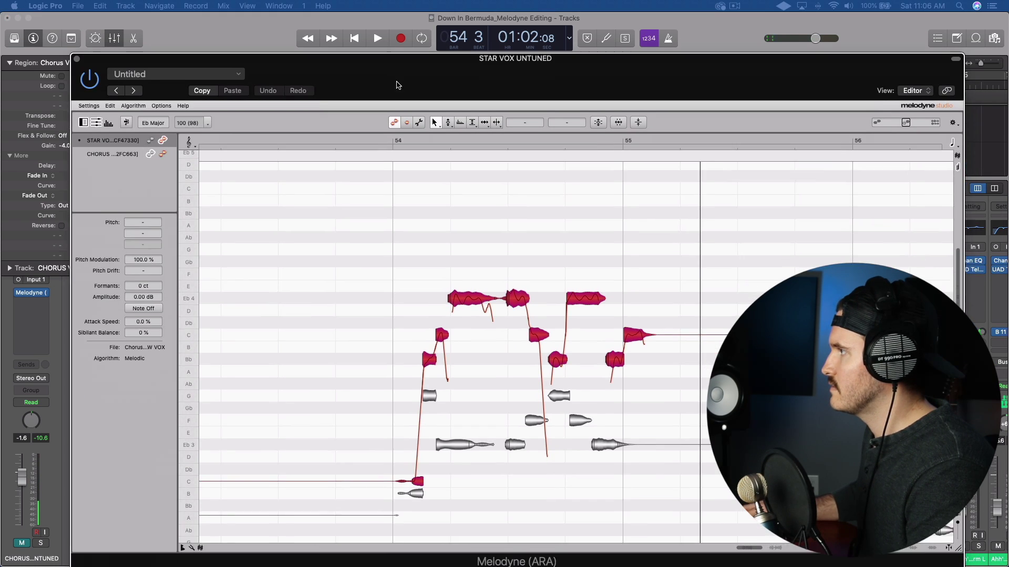
{"action": "key", "text": "space"}
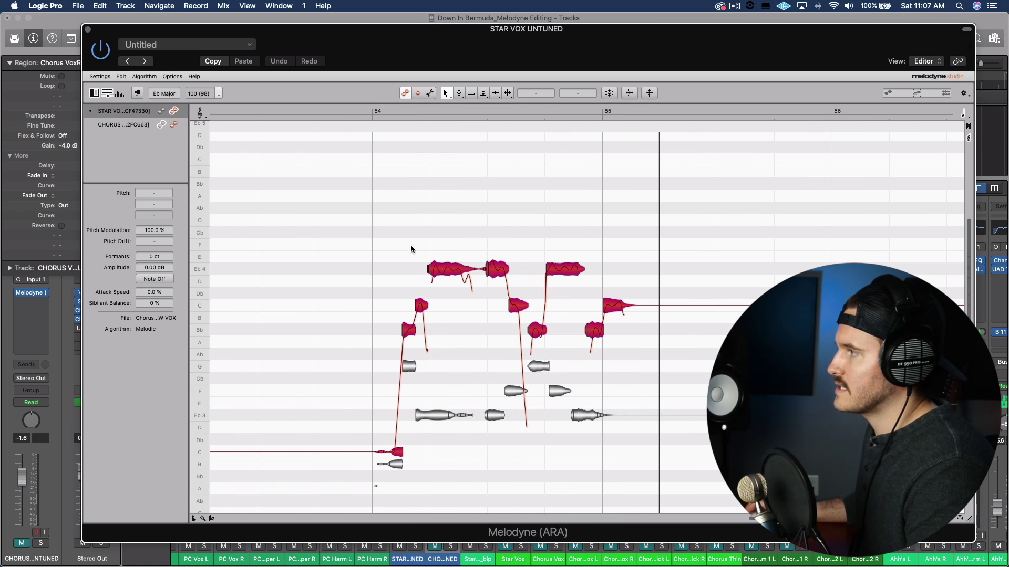
Step: Switch to the Pitch Modulation tool and play from the start of the phrase
{"action": "left_click", "coordinate": [459, 93]}
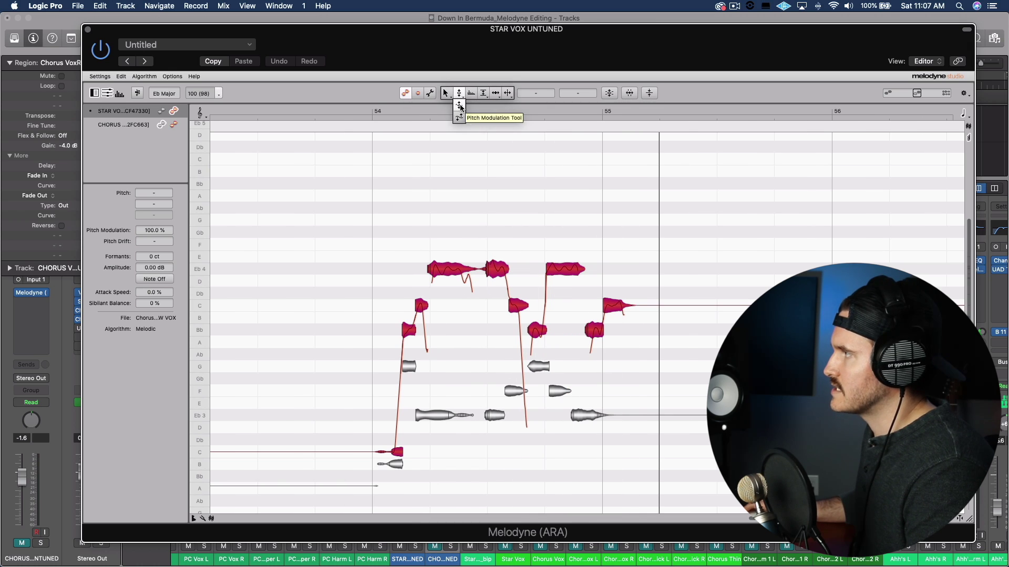
{"action": "left_click", "coordinate": [461, 108]}
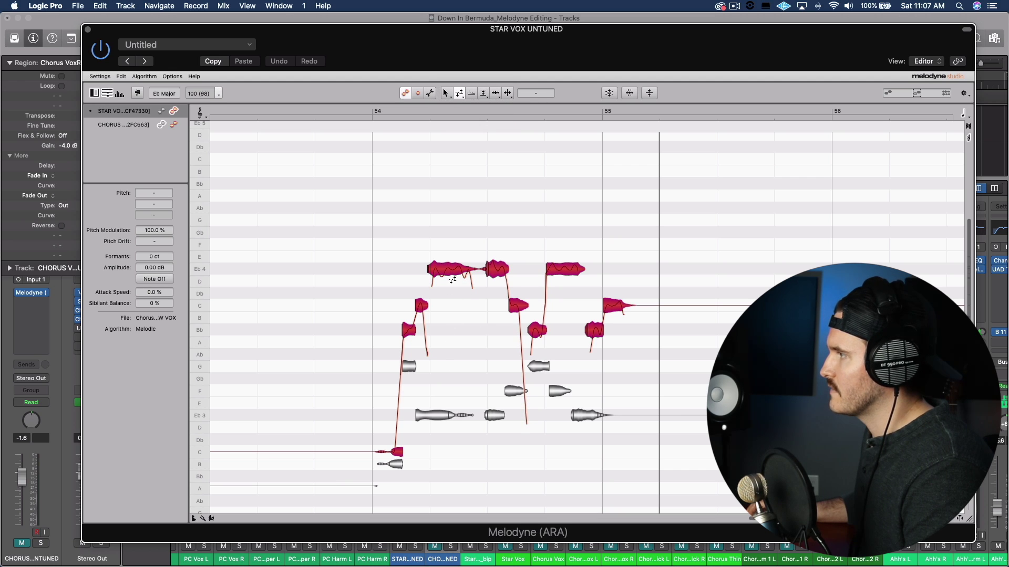
{"action": "double_click", "coordinate": [332, 161]}
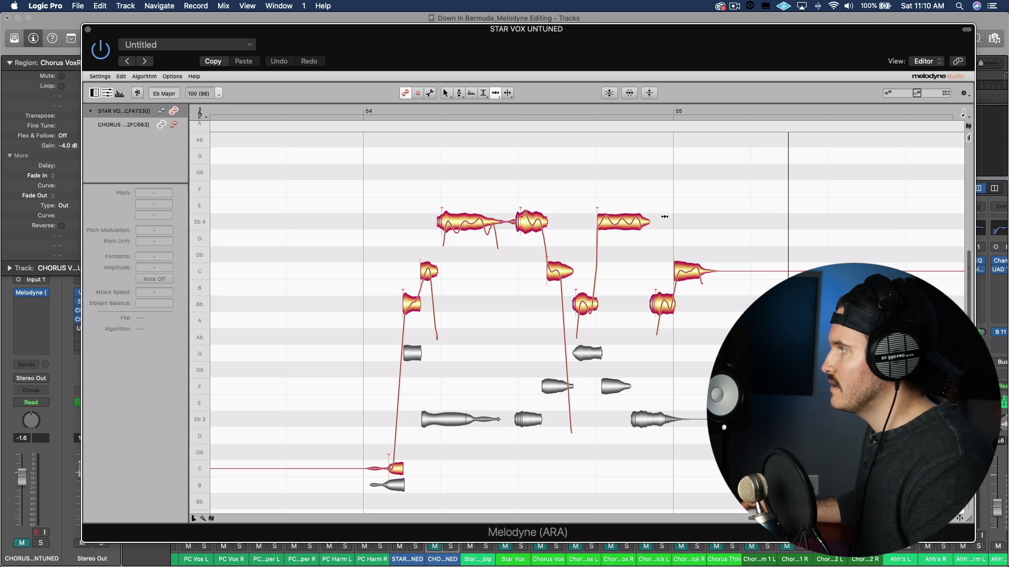
Step: Extend the held Eb4 note toward bar 55, replay the phrase, and fine-tune its length
{"action": "left_click_drag", "start_coordinate": [648, 223], "coordinate": [623, 227]}
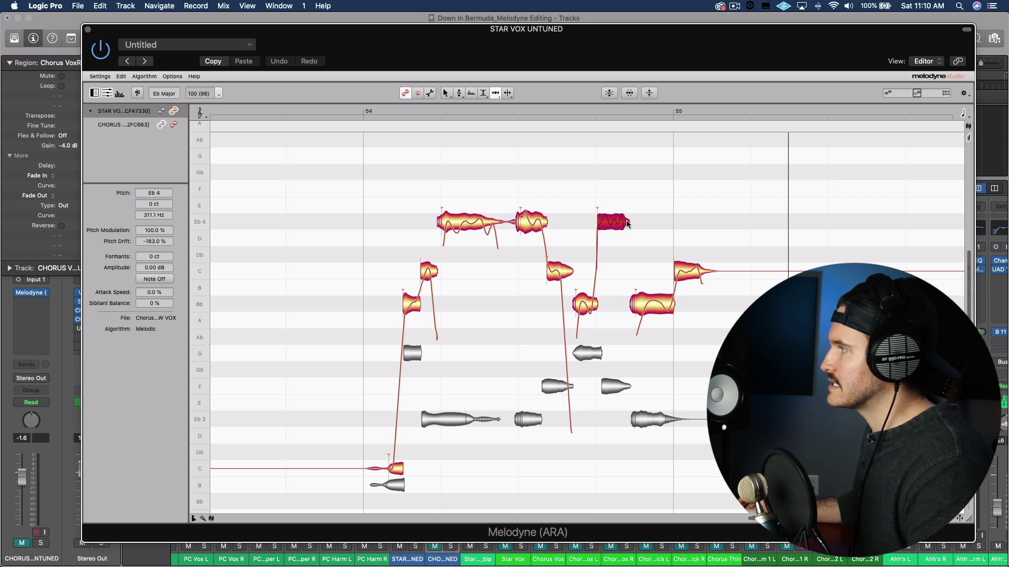
{"action": "key", "text": "space"}
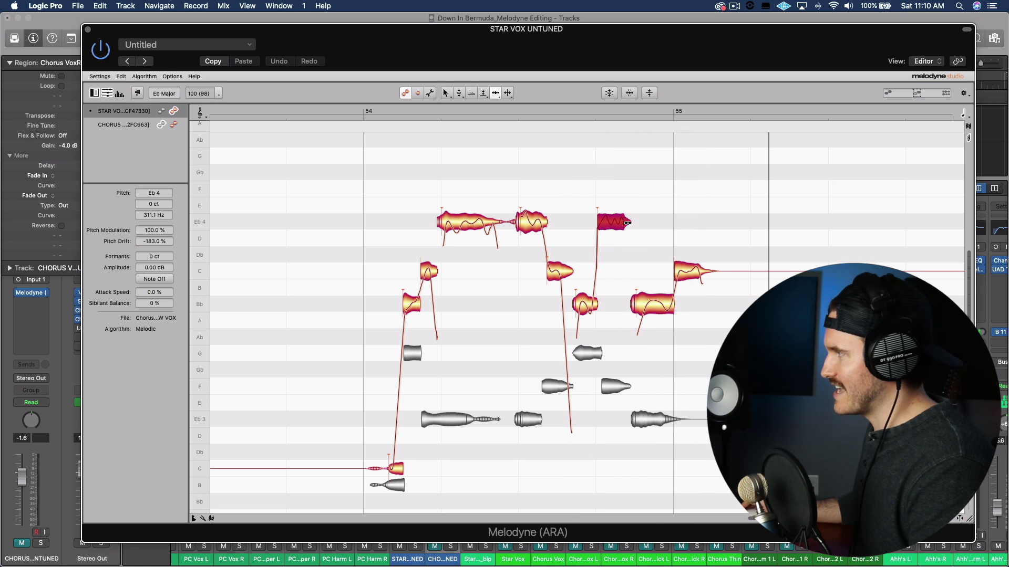
{"action": "left_click_drag", "start_coordinate": [626, 222], "coordinate": [644, 225]}
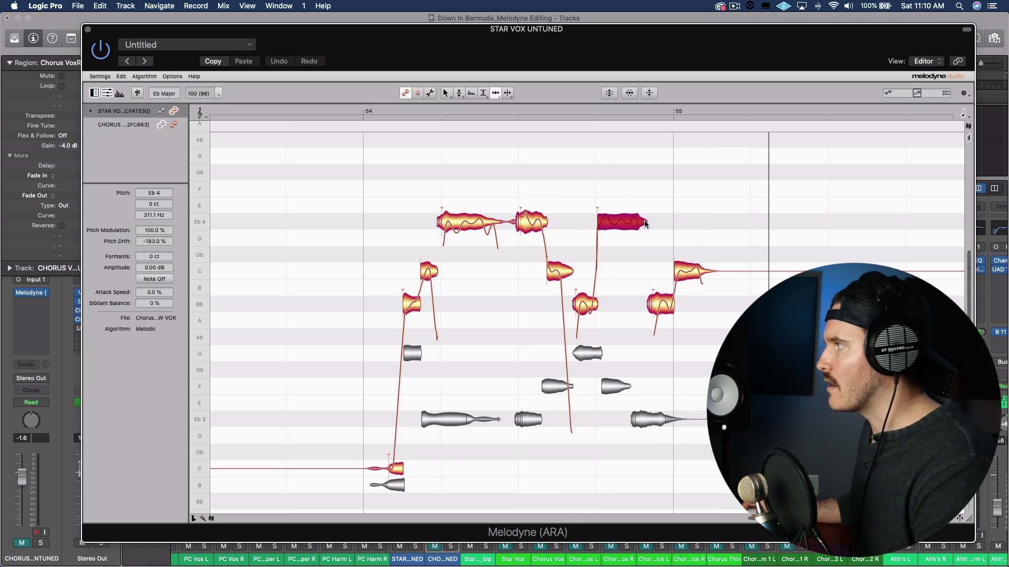
{"action": "left_click_drag", "start_coordinate": [645, 224], "coordinate": [628, 224]}
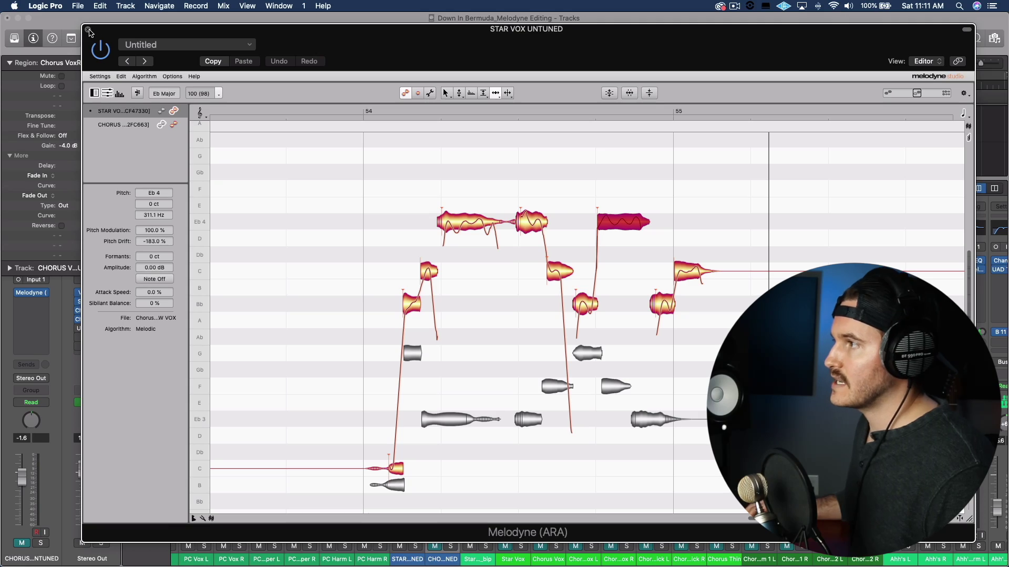
Step: Close the current Melodyne editor and reopen Melodyne on the Chorus Vox L channel
{"action": "left_click", "coordinate": [89, 32]}
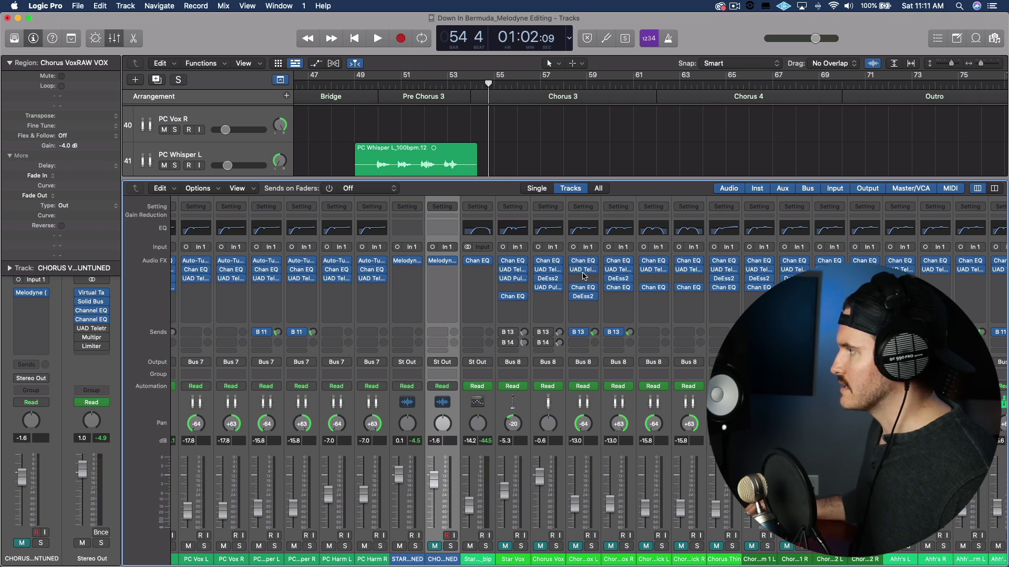
{"action": "left_click", "coordinate": [411, 261]}
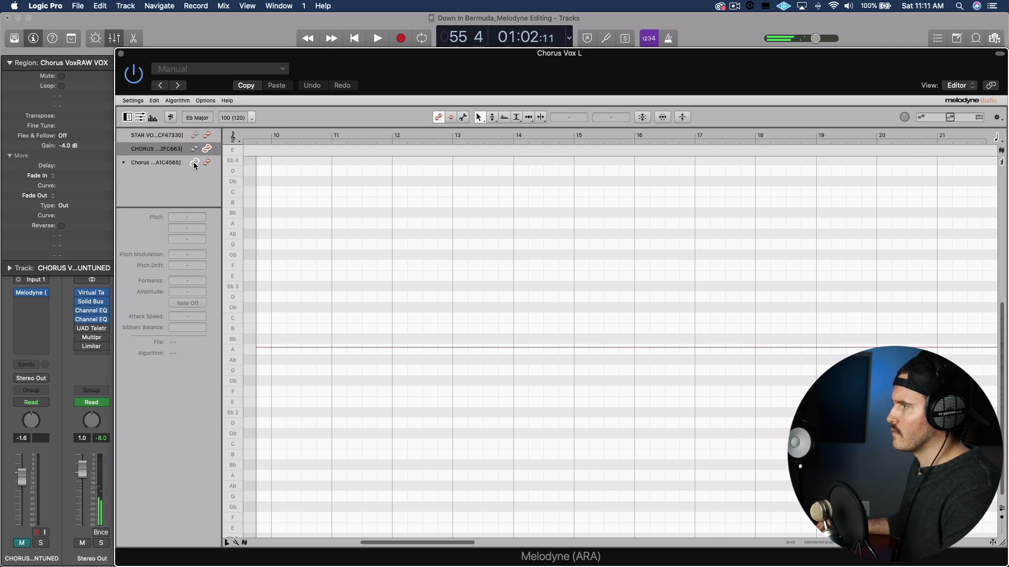
{"action": "left_click_drag", "start_coordinate": [447, 543], "coordinate": [804, 544]}
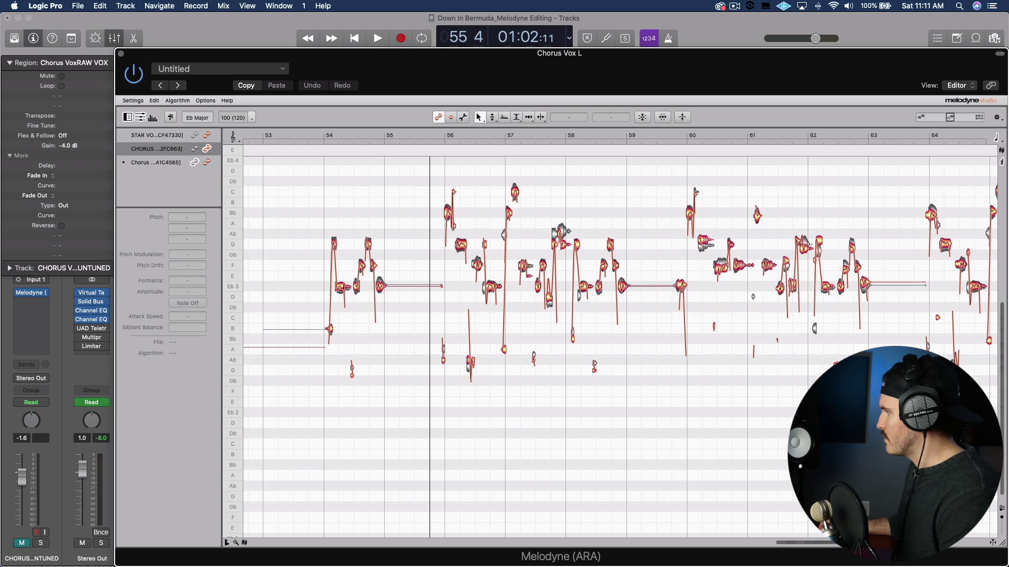
{"action": "scroll", "coordinate": [770, 432], "scroll_direction": "up", "scroll_amount": 10}
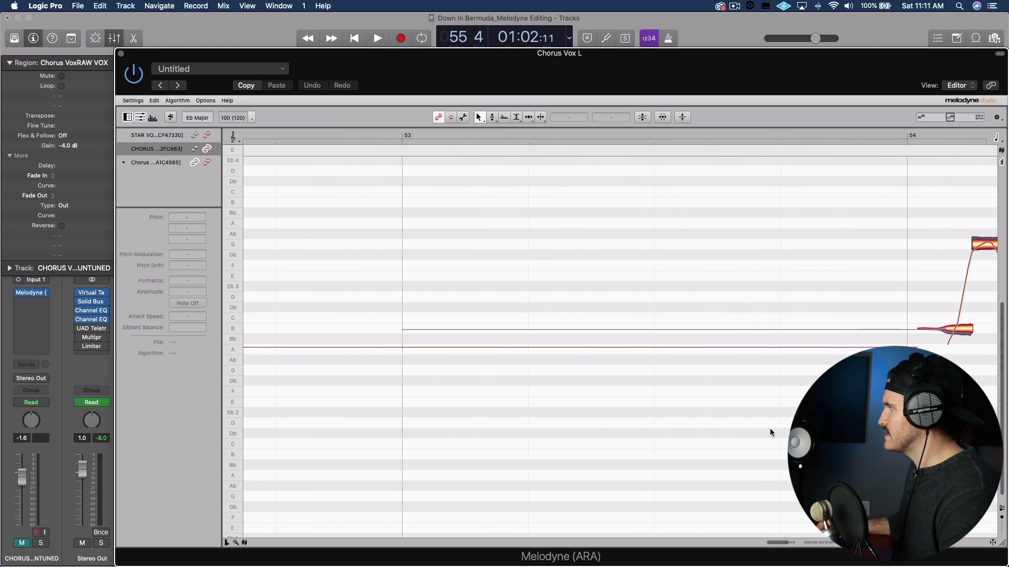
{"action": "scroll", "coordinate": [732, 332], "scroll_direction": "right", "scroll_amount": 10}
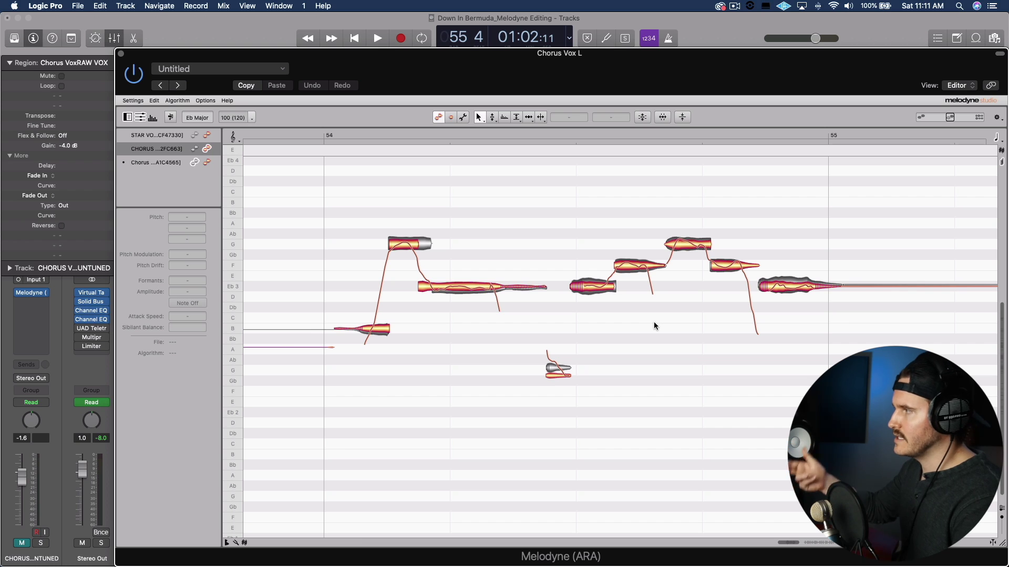
Step: Check the G note, start F3 later, move the F3–Eb3 boundary earlier, then close Melodyne
{"action": "left_click", "coordinate": [667, 245]}
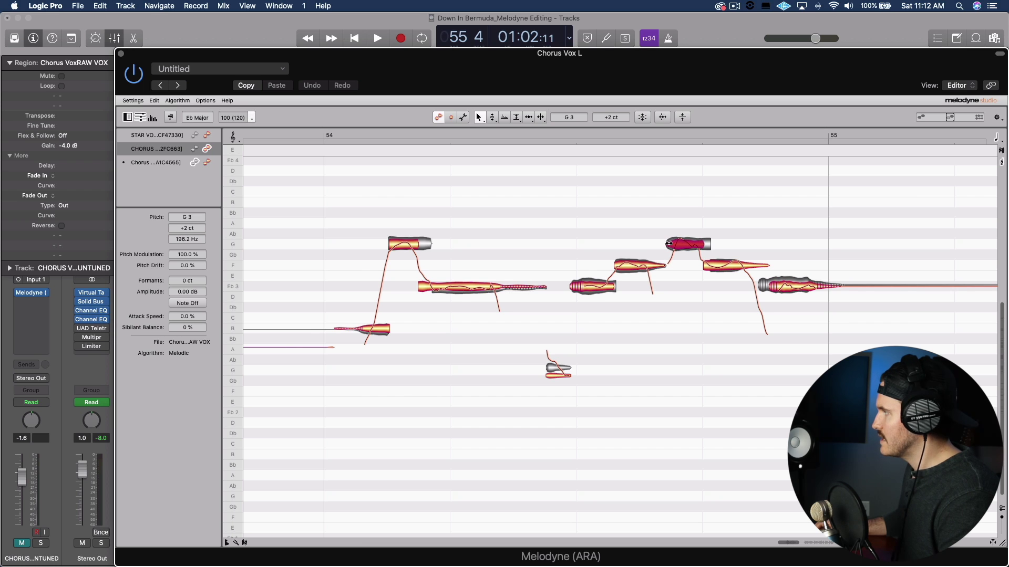
{"action": "left_click", "coordinate": [707, 248]}
{"action": "left_click_drag", "start_coordinate": [704, 264], "coordinate": [713, 265]}
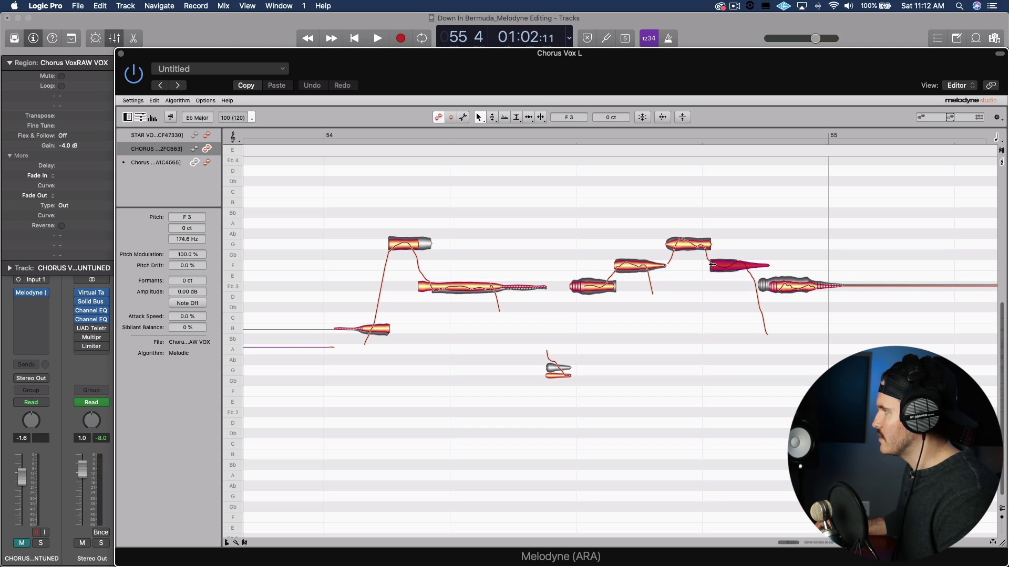
{"action": "left_click_drag", "start_coordinate": [773, 286], "coordinate": [764, 285]}
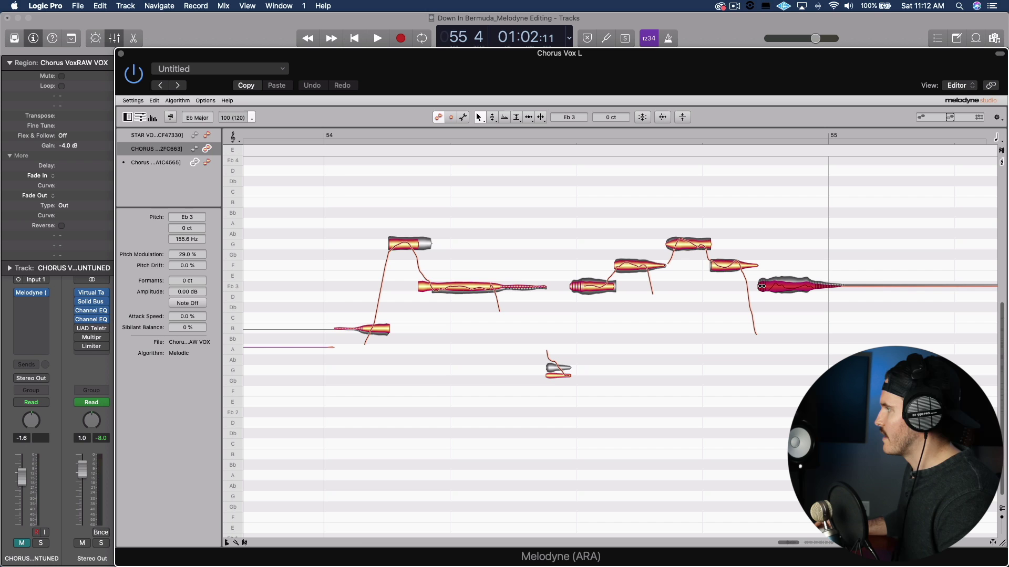
{"action": "left_click", "coordinate": [122, 54]}
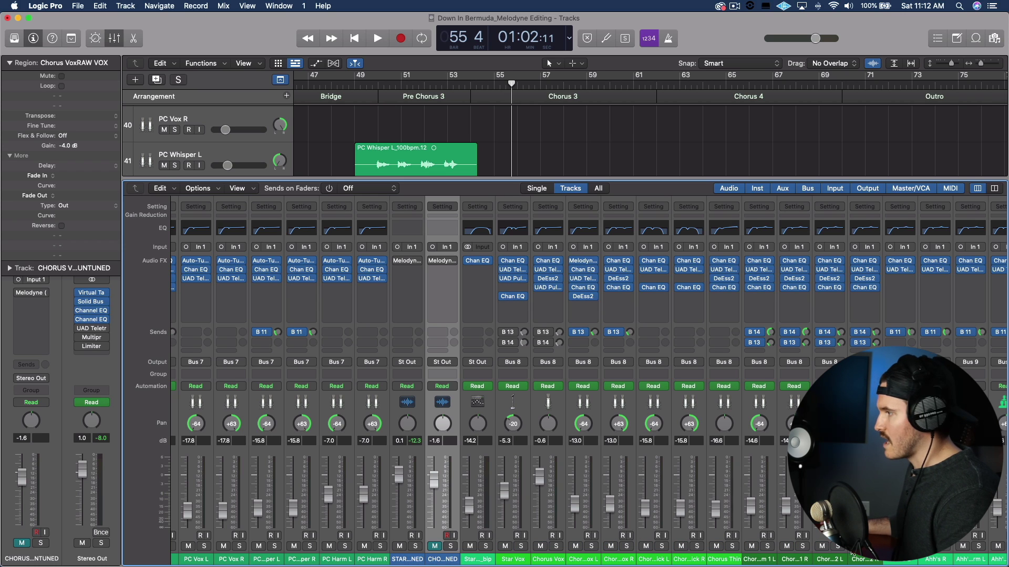
Step: Solo the lead and chorus vocal channels and loop-play them with the mixer hidden, then stop
{"action": "left_click_drag", "start_coordinate": [521, 546], "coordinate": [688, 552]}
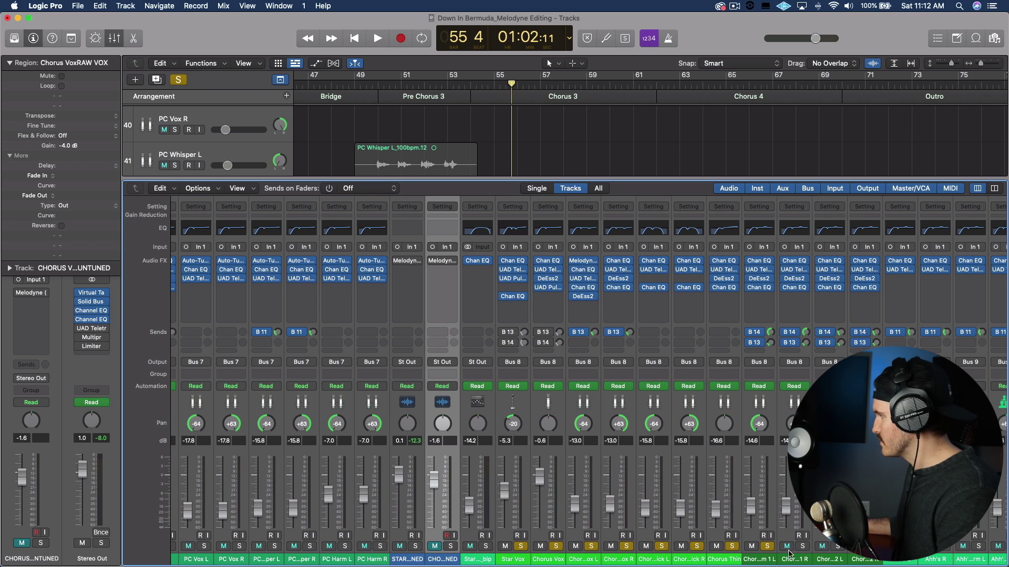
{"action": "key", "text": "space"}
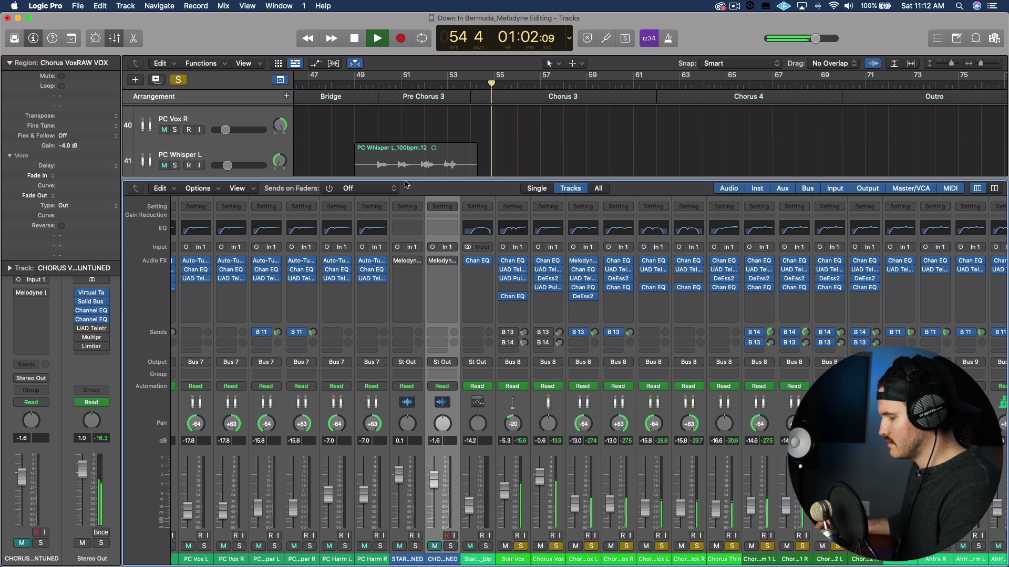
{"action": "key", "text": "c"}
{"action": "key", "text": "x"}
{"action": "scroll", "coordinate": [505, 265], "scroll_direction": "down", "scroll_amount": 2}
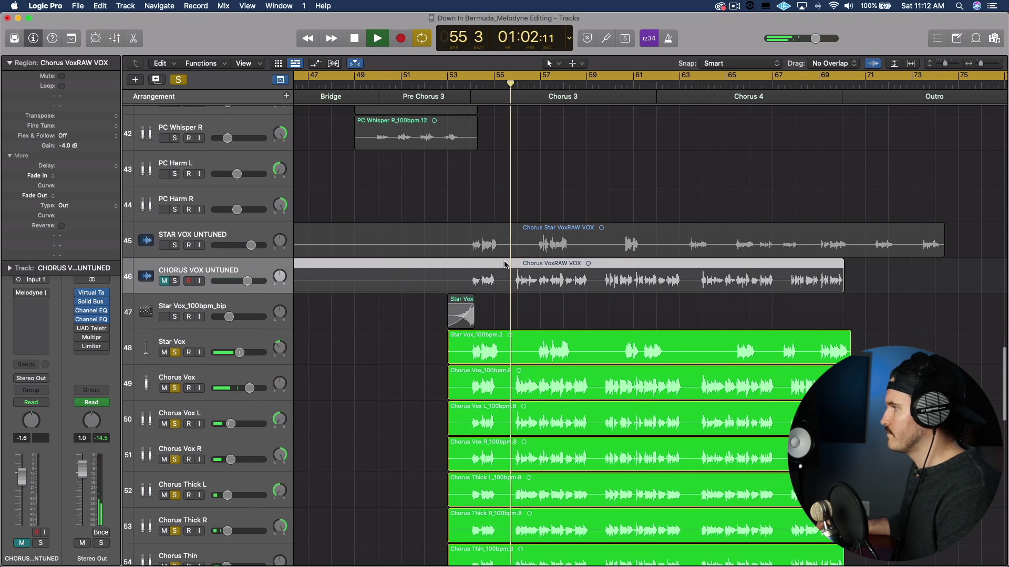
{"action": "scroll", "coordinate": [506, 265], "scroll_direction": "down", "scroll_amount": 2}
{"action": "scroll", "coordinate": [505, 265], "scroll_direction": "down", "scroll_amount": 2}
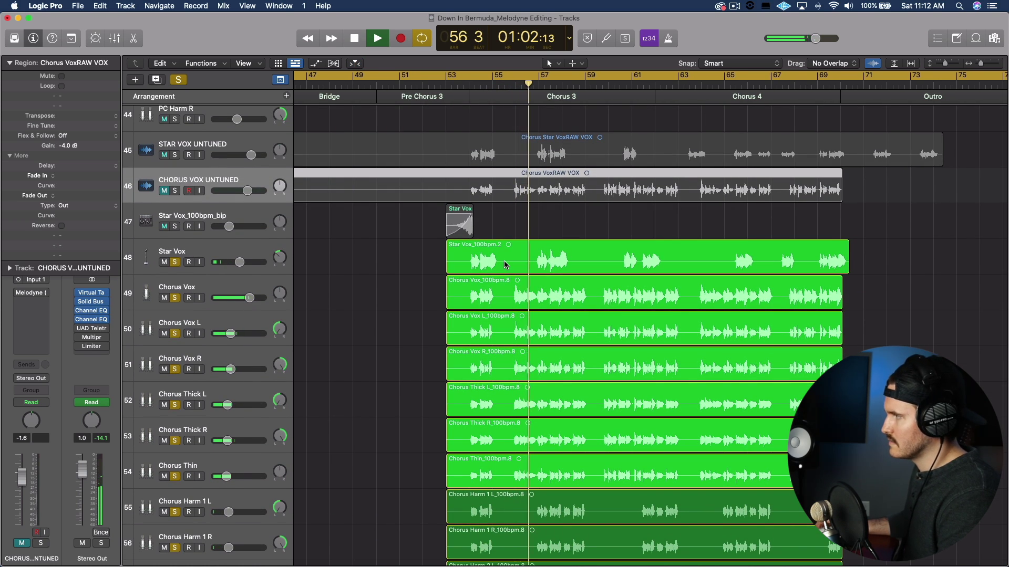
{"action": "scroll", "coordinate": [505, 265], "scroll_direction": "down", "scroll_amount": 1}
{"action": "scroll", "coordinate": [506, 265], "scroll_direction": "down", "scroll_amount": 2}
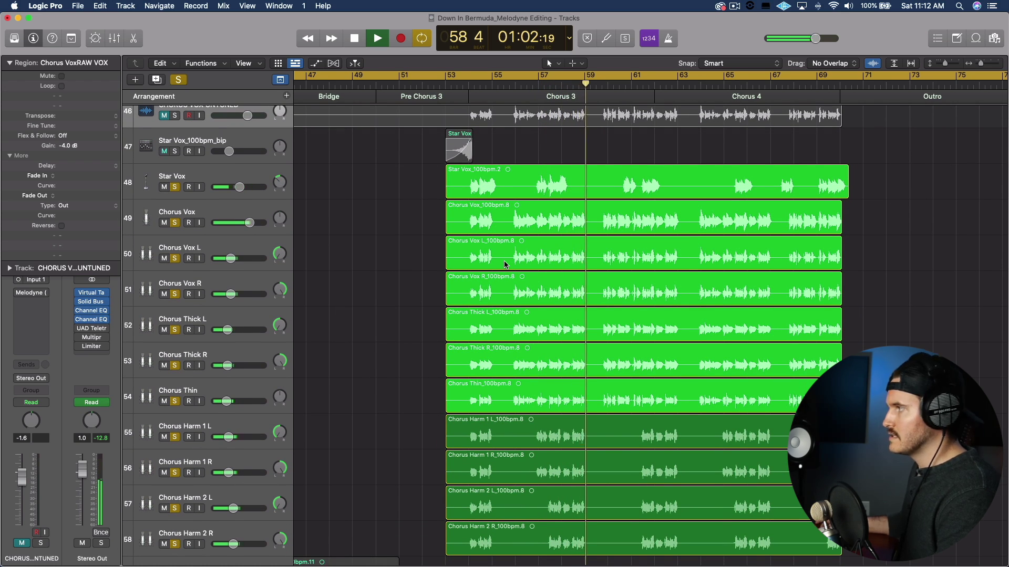
{"action": "key", "text": "space"}
{"action": "scroll", "coordinate": [551, 315], "scroll_direction": "up", "scroll_amount": 5}
{"action": "scroll", "coordinate": [603, 345], "scroll_direction": "down", "scroll_amount": 3}
{"action": "scroll", "coordinate": [603, 345], "scroll_direction": "down", "scroll_amount": 5}
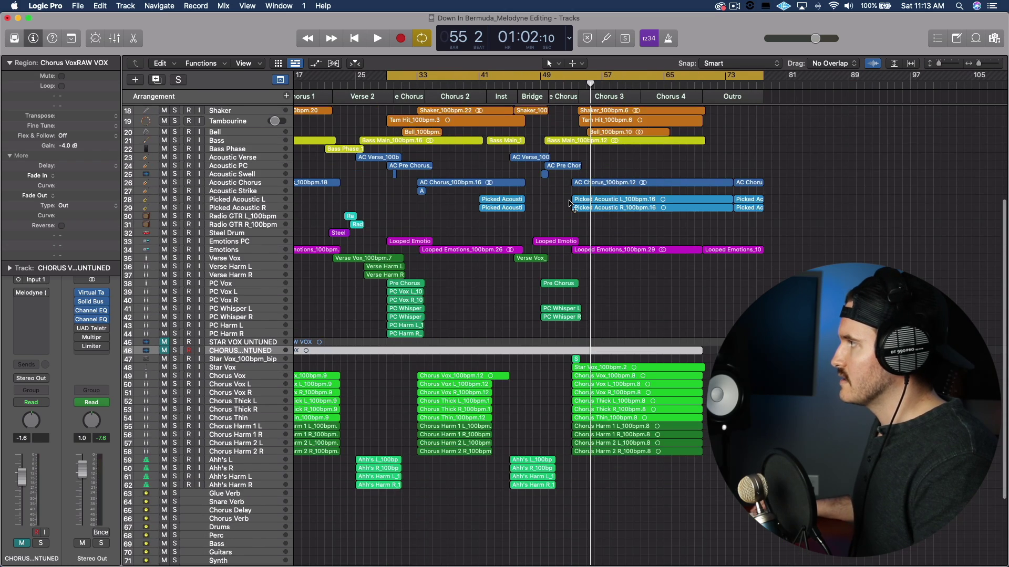
Step: Place the playhead at bar 54 and play the full arrangement with all tracks audible
{"action": "left_click", "coordinate": [574, 83]}
{"action": "left_click_drag", "start_coordinate": [573, 84], "coordinate": [578, 85]}
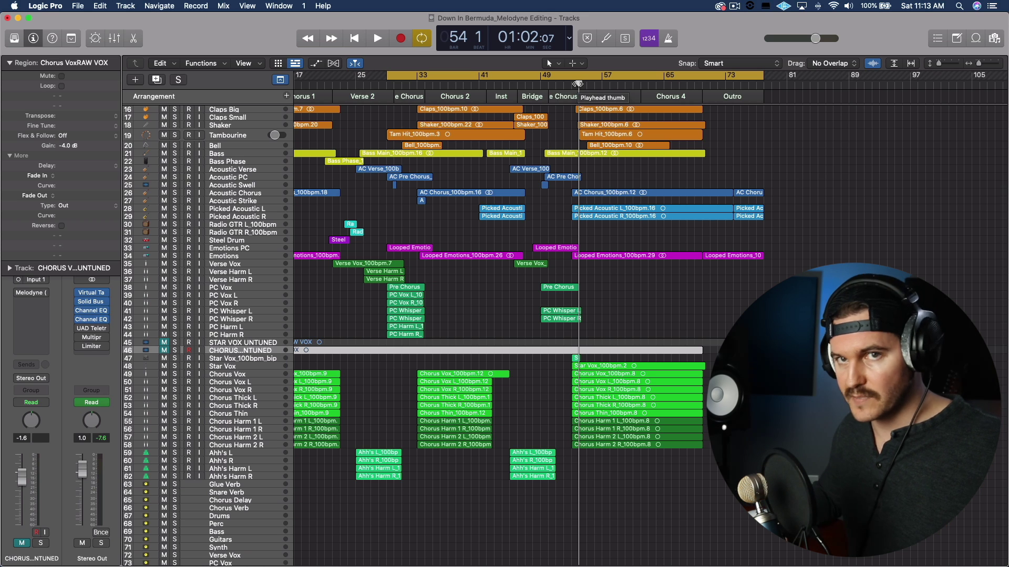
{"action": "key", "text": "space"}
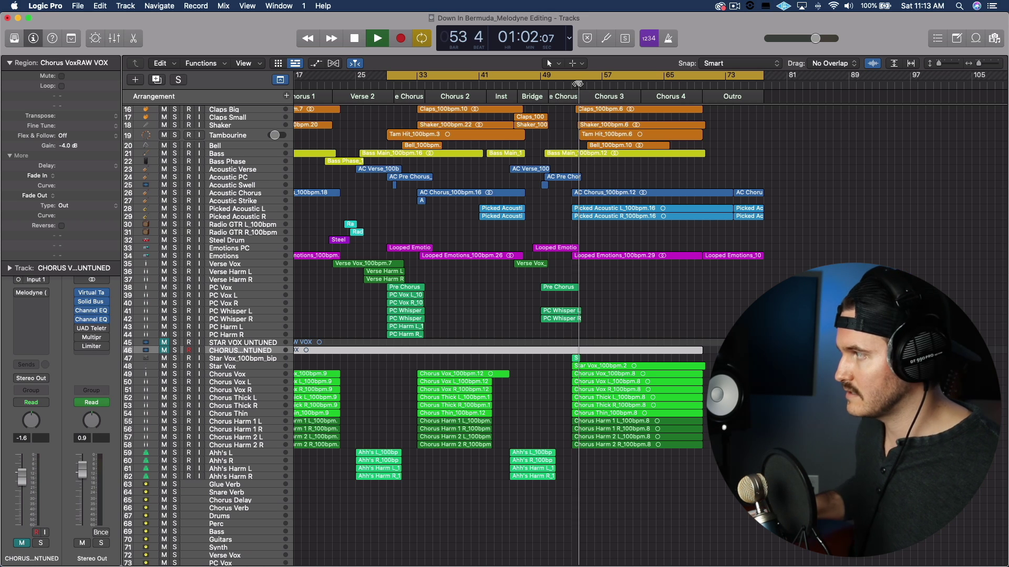